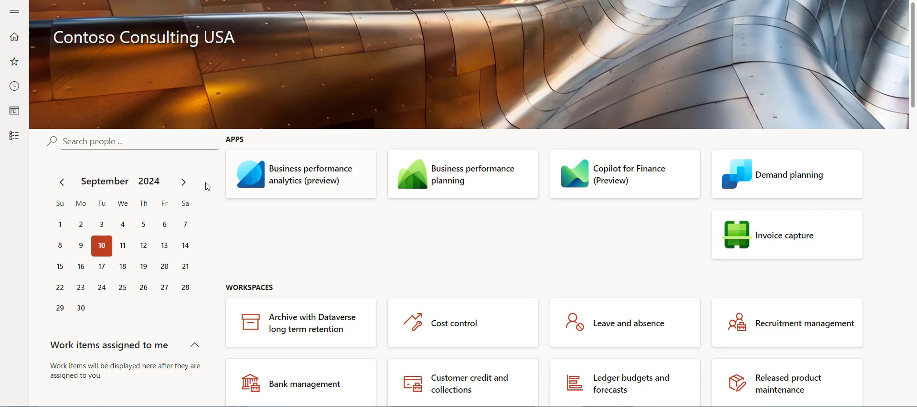
- Open the journal names setup in the Project management and accounting module
{"action": "left_click", "coordinate": [17, 143]}
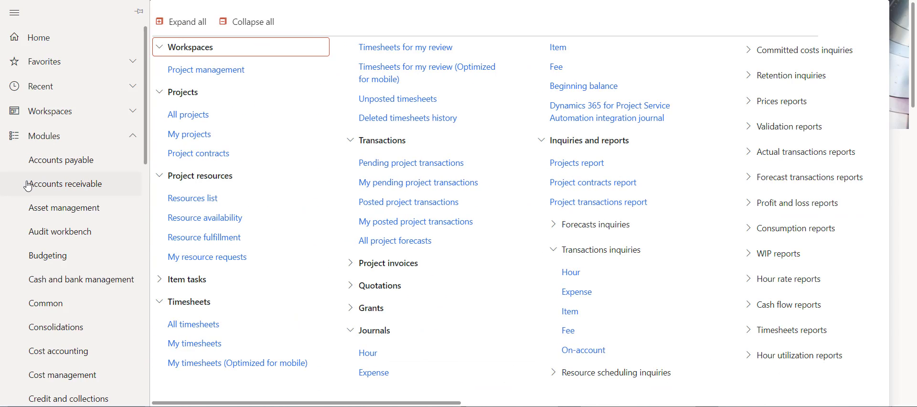
{"action": "scroll", "coordinate": [57, 248], "scroll_direction": "down", "scroll_amount": 5}
{"action": "scroll", "coordinate": [50, 251], "scroll_direction": "down", "scroll_amount": 2}
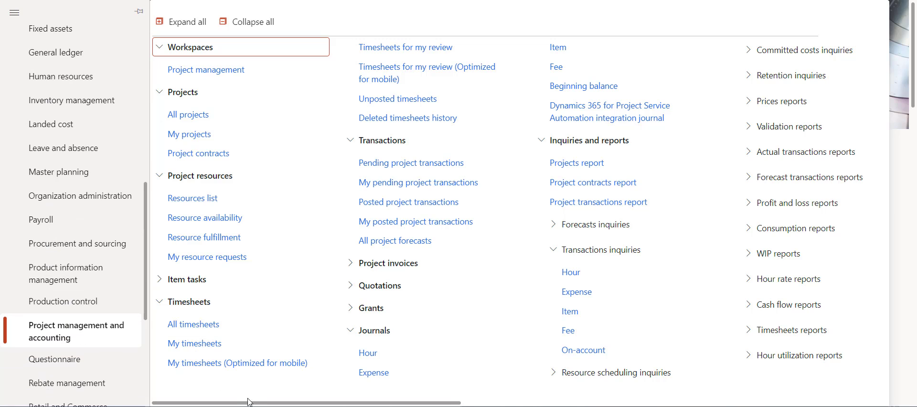
{"action": "left_click_drag", "start_coordinate": [250, 403], "coordinate": [492, 405]}
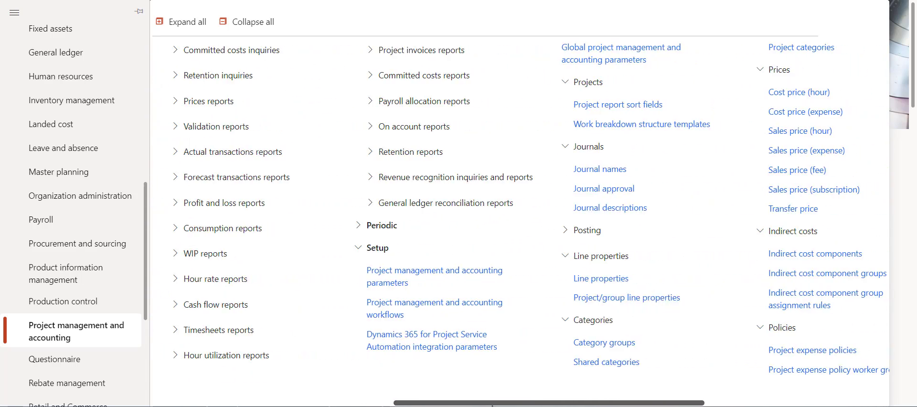
{"action": "left_click", "coordinate": [601, 170]}
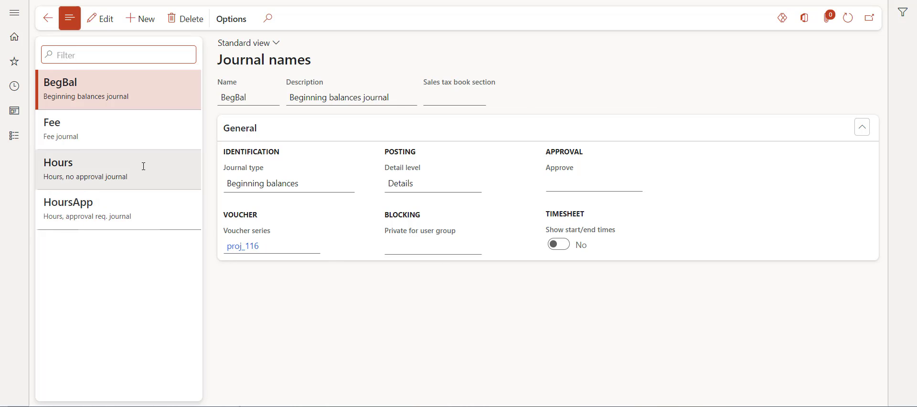
- Set the voucher date option of the Hours journal name to Project period end date
{"action": "left_click", "coordinate": [159, 177]}
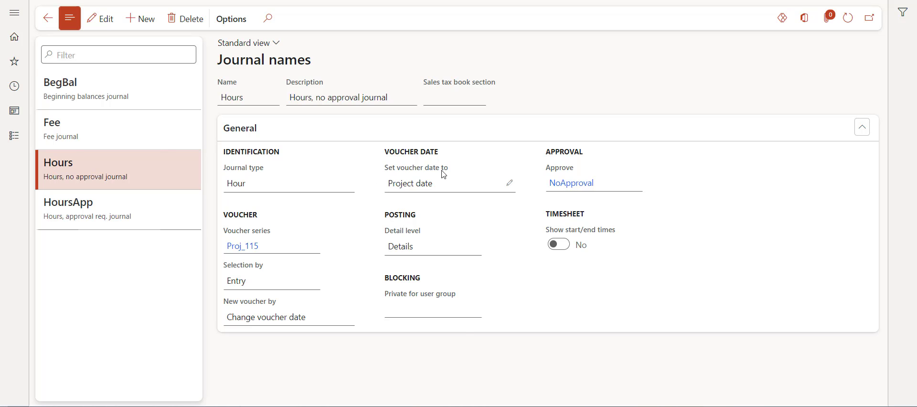
{"action": "left_click", "coordinate": [510, 185]}
{"action": "left_click", "coordinate": [510, 187]}
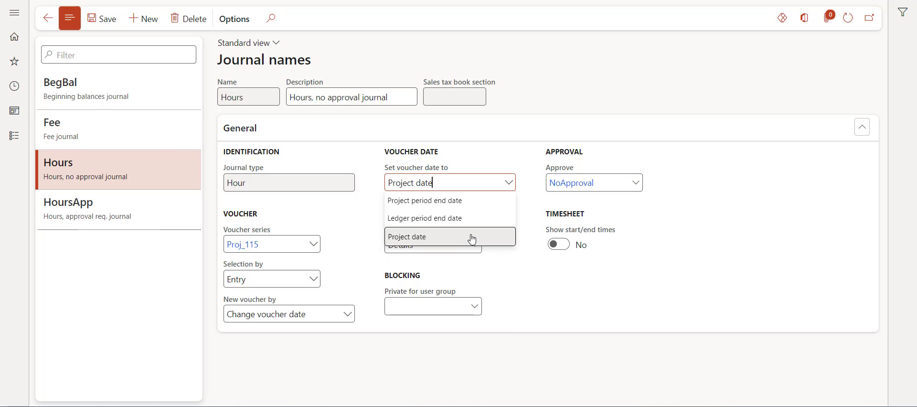
{"action": "left_click", "coordinate": [467, 201]}
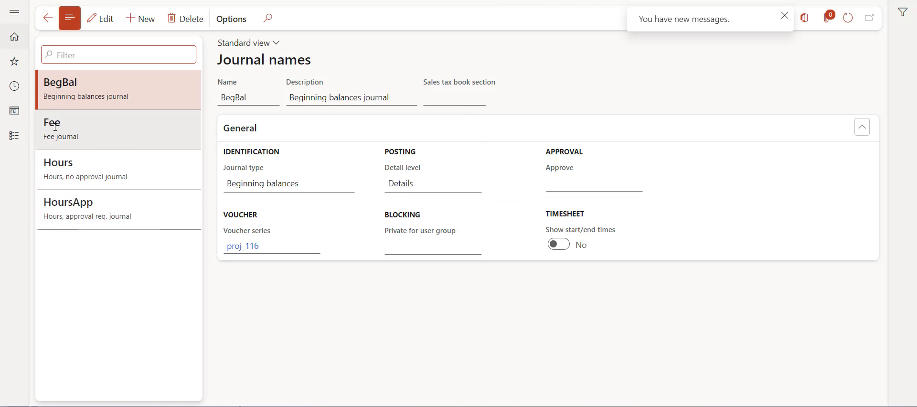
- Open the list of all projects in the Project management and accounting module
{"action": "left_click", "coordinate": [12, 141]}
{"action": "scroll", "coordinate": [81, 238], "scroll_direction": "down", "scroll_amount": 6}
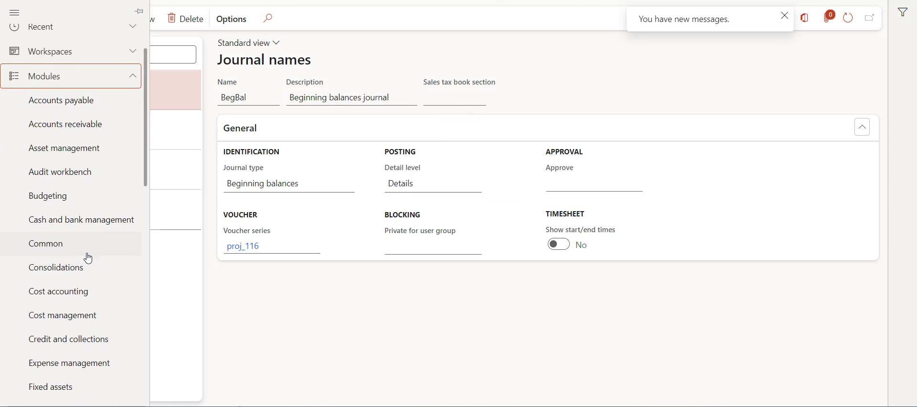
{"action": "scroll", "coordinate": [88, 258], "scroll_direction": "down", "scroll_amount": 4}
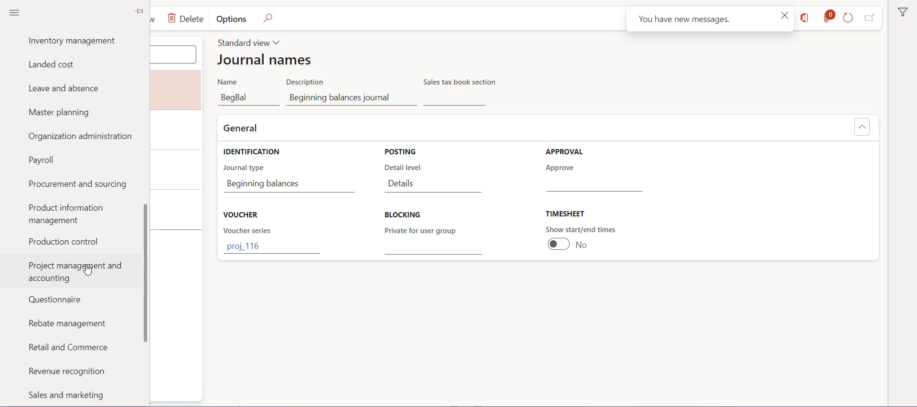
{"action": "left_click", "coordinate": [88, 270]}
{"action": "left_click", "coordinate": [241, 118]}
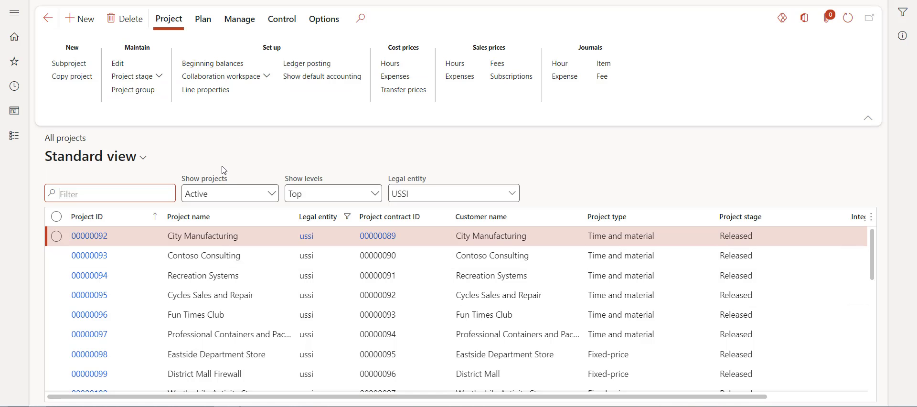
- Filter the project names by "project date" and open the hour journals of the Project Dates project
{"action": "left_click", "coordinate": [219, 217]}
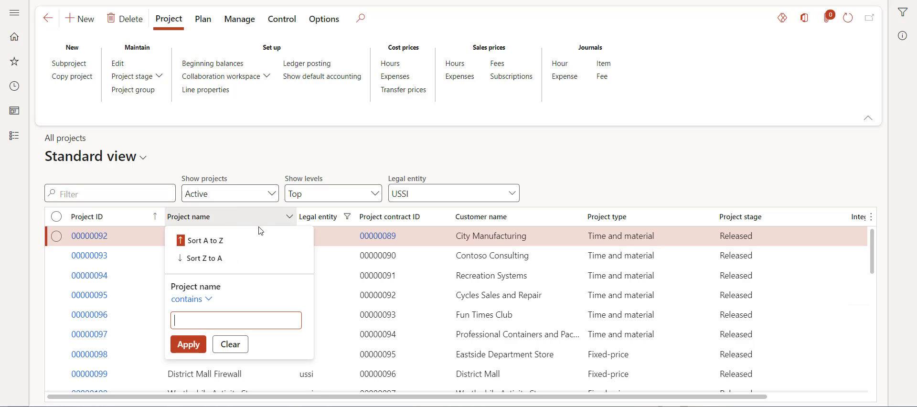
{"action": "type", "text": "project date"}
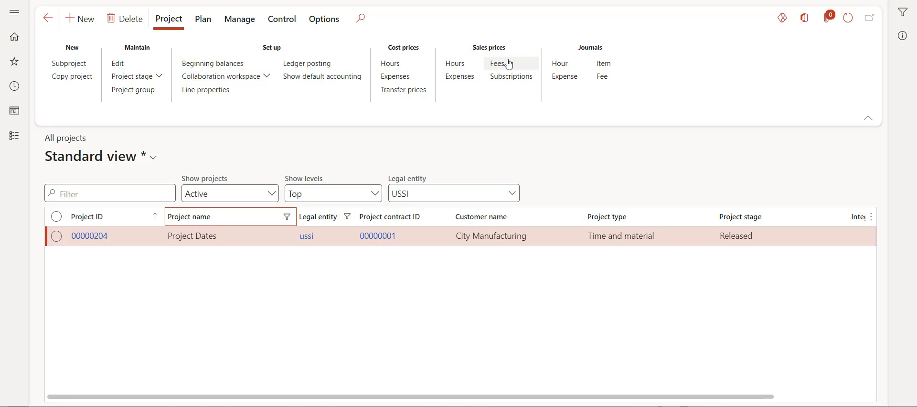
{"action": "left_click", "coordinate": [568, 69]}
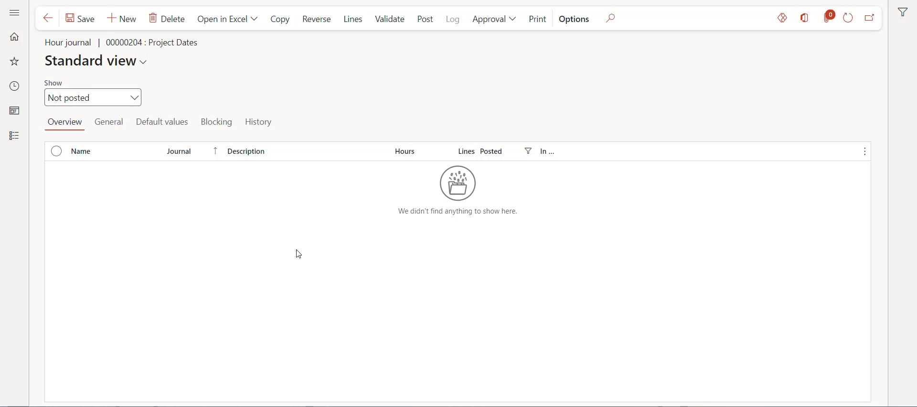
- Create an hour journal with the name Hours and the description "Voucher date = Project period end"
{"action": "left_click", "coordinate": [360, 172]}
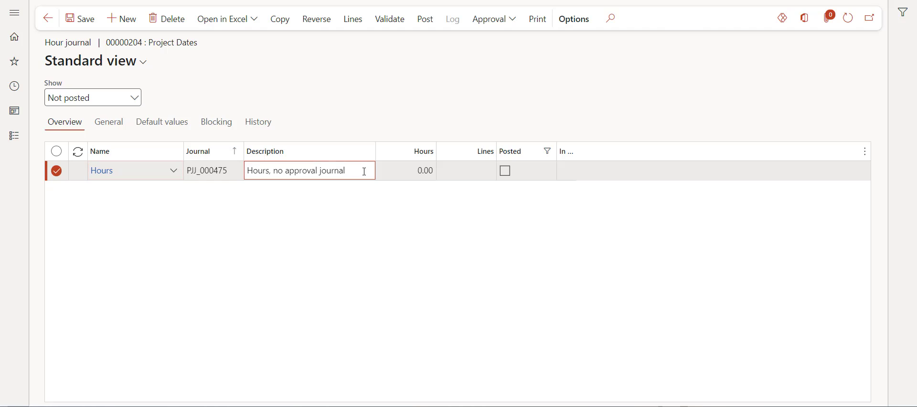
{"action": "left_click_drag", "start_coordinate": [363, 172], "coordinate": [249, 173]}
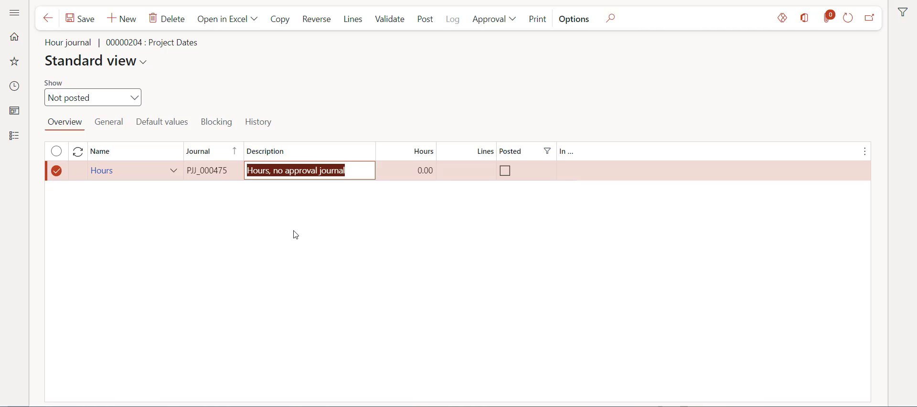
{"action": "type", "text": "Voucher"}
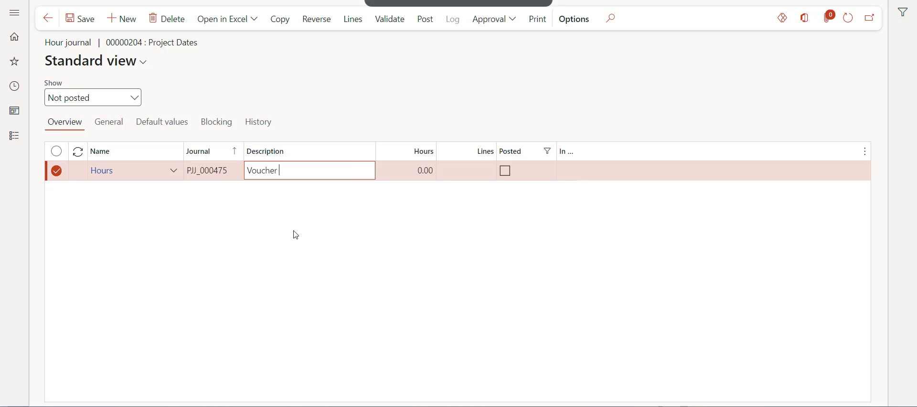
{"action": "type", "text": " date ="}
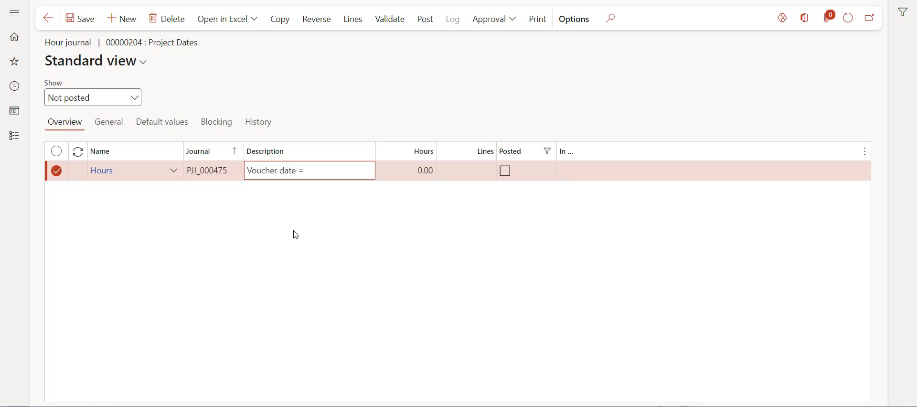
{"action": "type", "text": " Proje"}
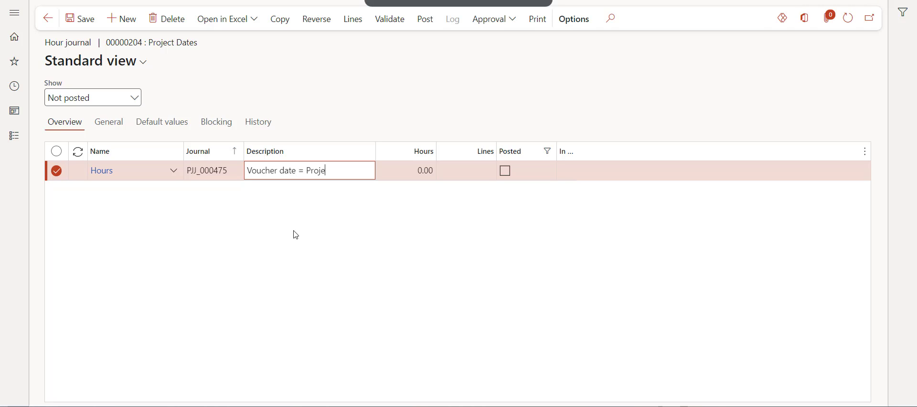
{"action": "type", "text": "ct period en"}
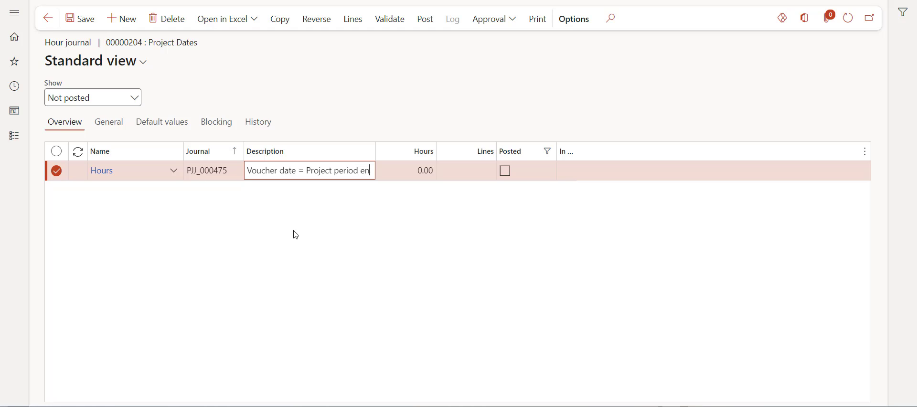
{"action": "type", "text": "d"}
{"action": "left_click", "coordinate": [291, 243]}
- Add an hour line dated 9/10/2024 to the new journal and assign the first listed resource to it
{"action": "left_click", "coordinate": [352, 19]}
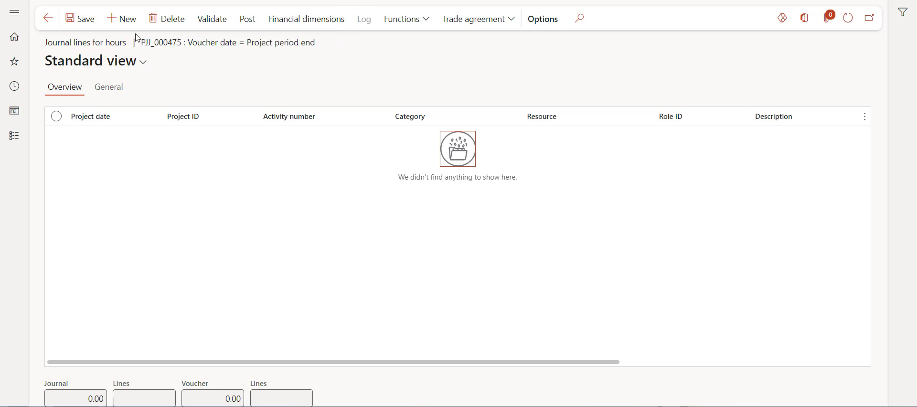
{"action": "left_click", "coordinate": [123, 19]}
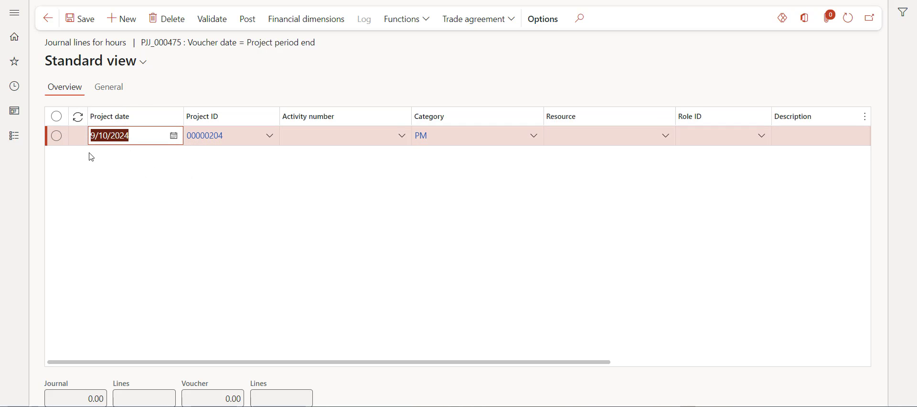
{"action": "left_click", "coordinate": [160, 136]}
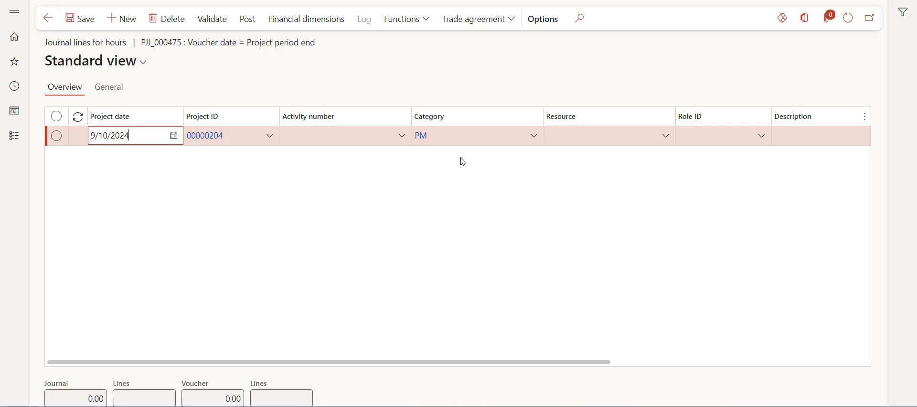
{"action": "left_click_drag", "start_coordinate": [538, 364], "coordinate": [683, 362]}
{"action": "left_click", "coordinate": [453, 143]}
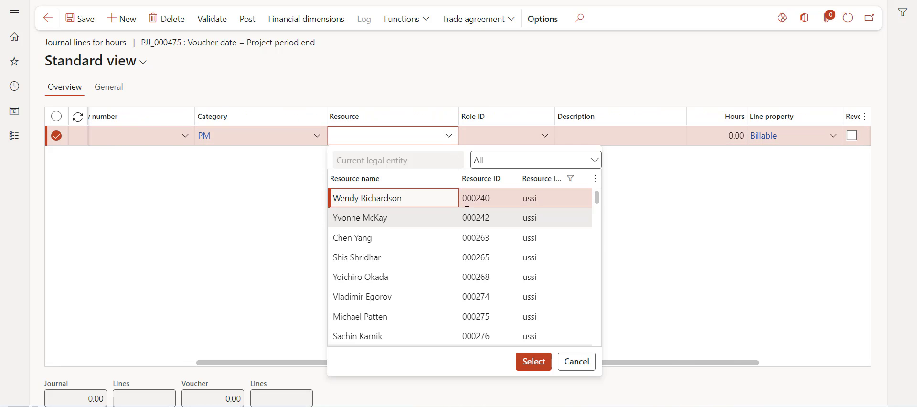
{"action": "left_click", "coordinate": [533, 362]}
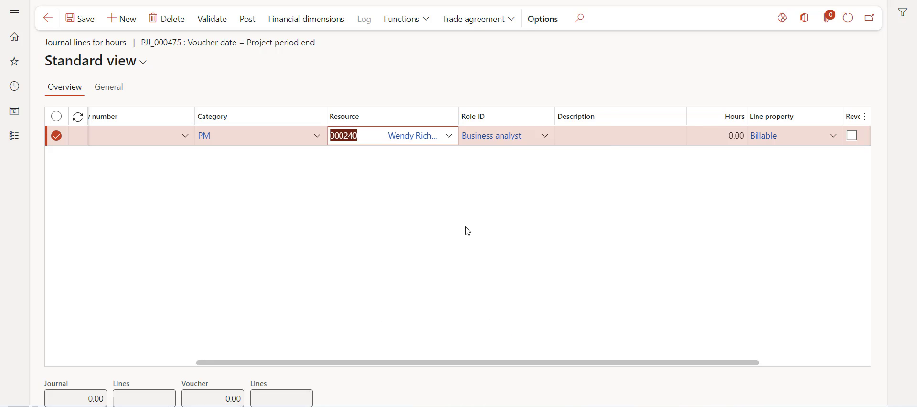
- Set the hour line's hours to 10 and save the line
{"action": "left_click", "coordinate": [717, 140]}
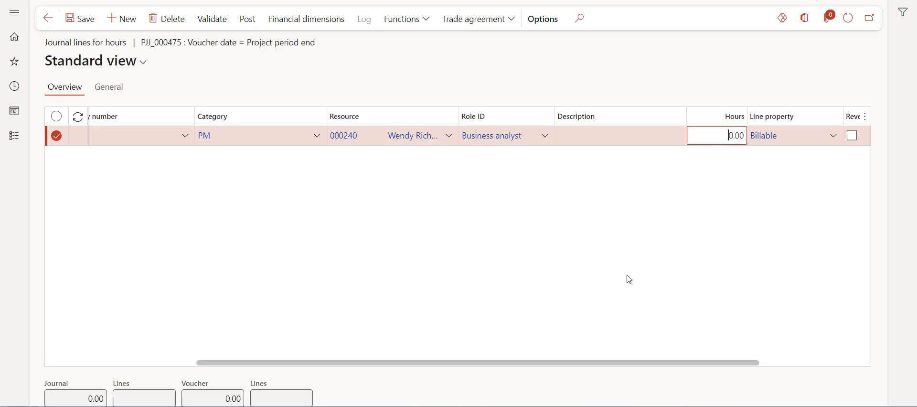
{"action": "type", "text": "1"}
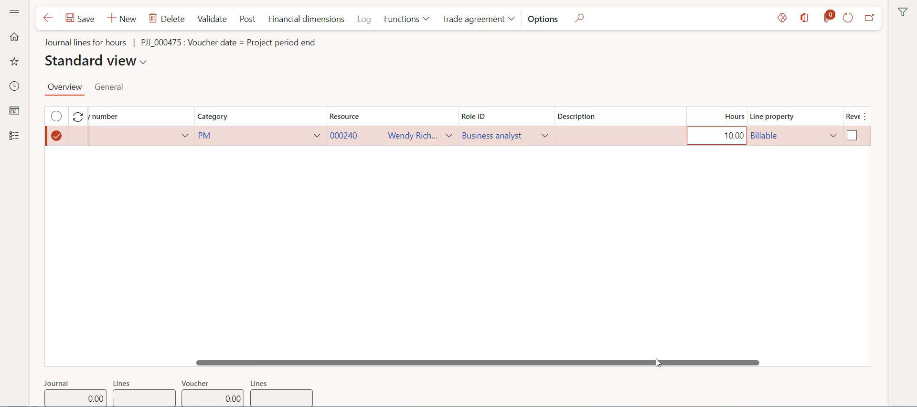
{"action": "left_click_drag", "start_coordinate": [658, 363], "coordinate": [573, 354]}
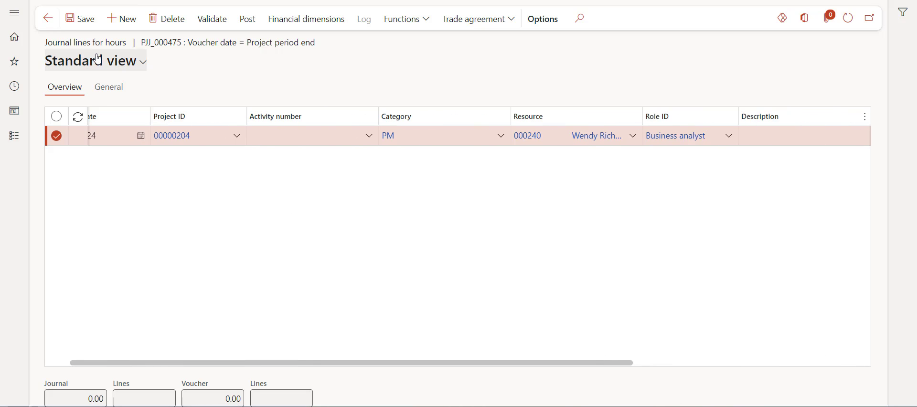
{"action": "left_click", "coordinate": [80, 19]}
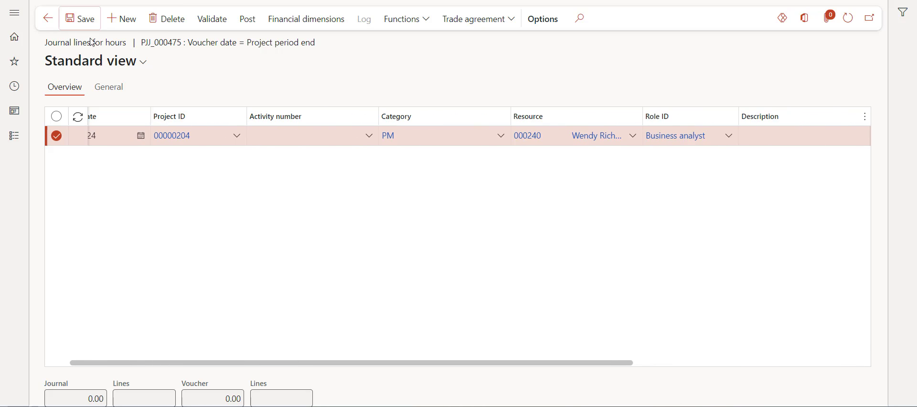
- Review the hour line's voucher date in its general details and open the periods of the resource's EmpWeek period type
{"action": "left_click", "coordinate": [114, 95]}
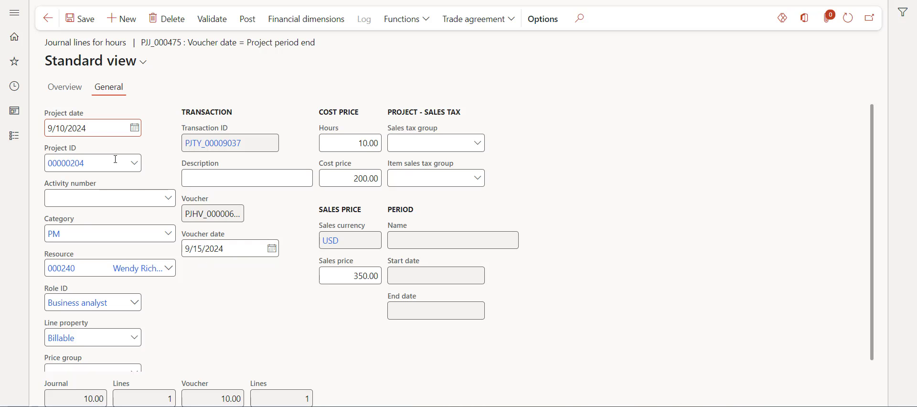
{"action": "left_click", "coordinate": [66, 88]}
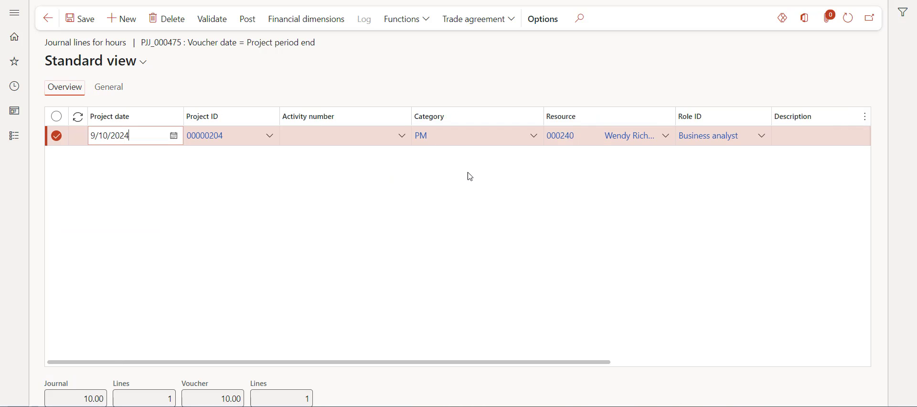
{"action": "left_click", "coordinate": [569, 142]}
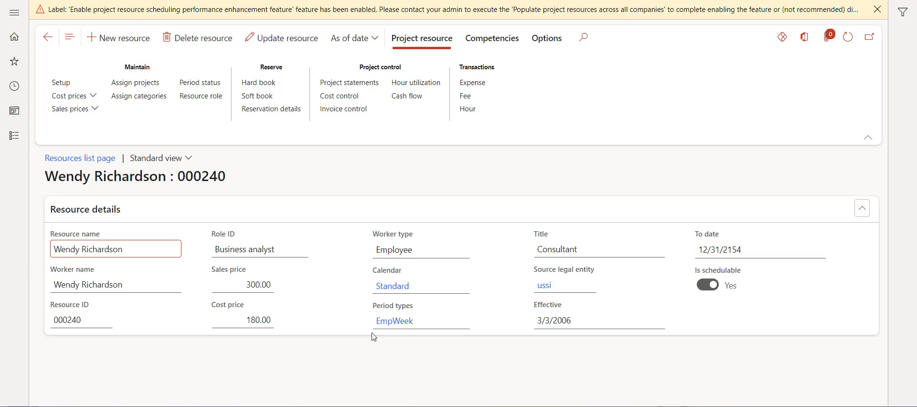
{"action": "left_click", "coordinate": [399, 325]}
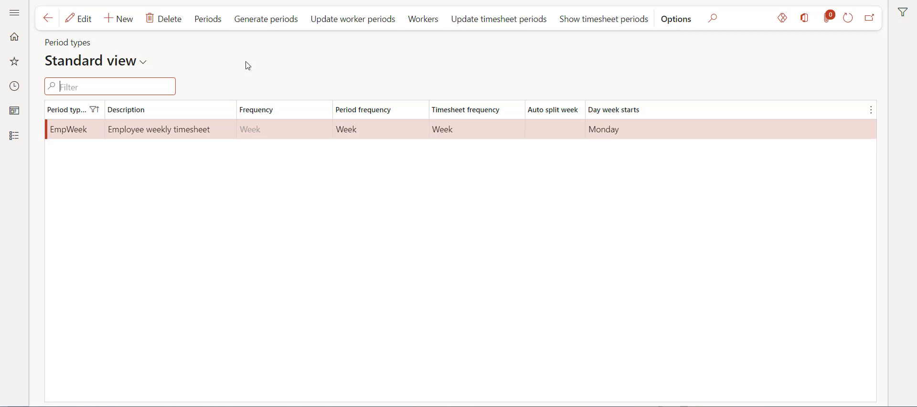
{"action": "left_click", "coordinate": [216, 27]}
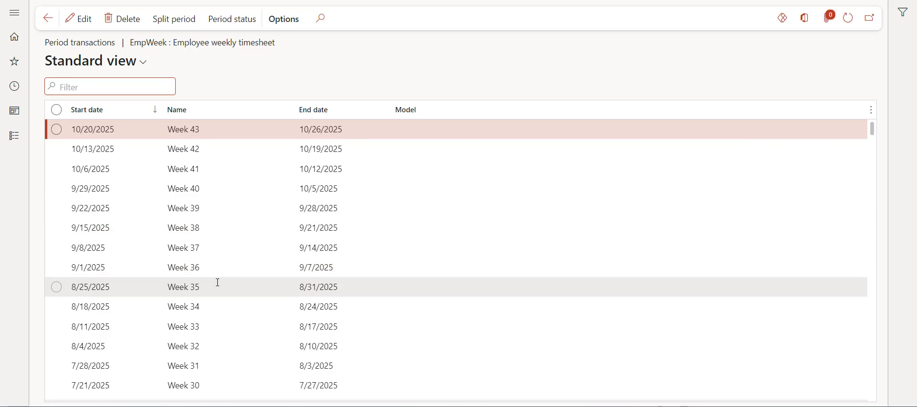
- Find the weekly period that contains 9/10/2024 in the EmpWeek periods and check its end date
{"action": "scroll", "coordinate": [218, 283], "scroll_direction": "down", "scroll_amount": 10}
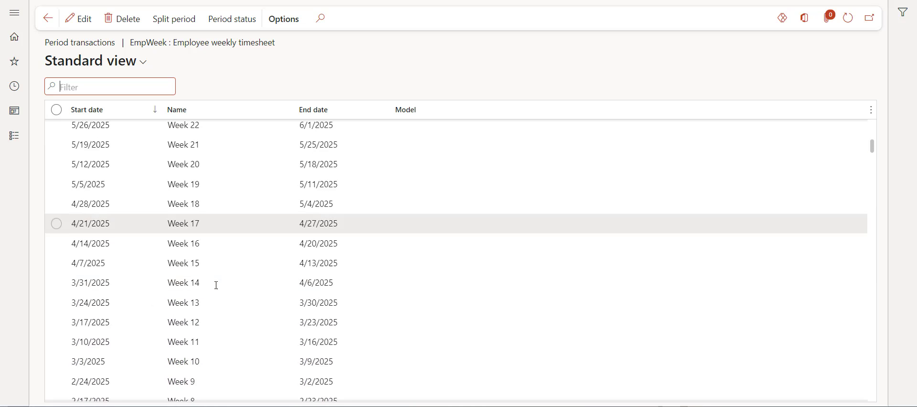
{"action": "scroll", "coordinate": [216, 285], "scroll_direction": "down", "scroll_amount": 3}
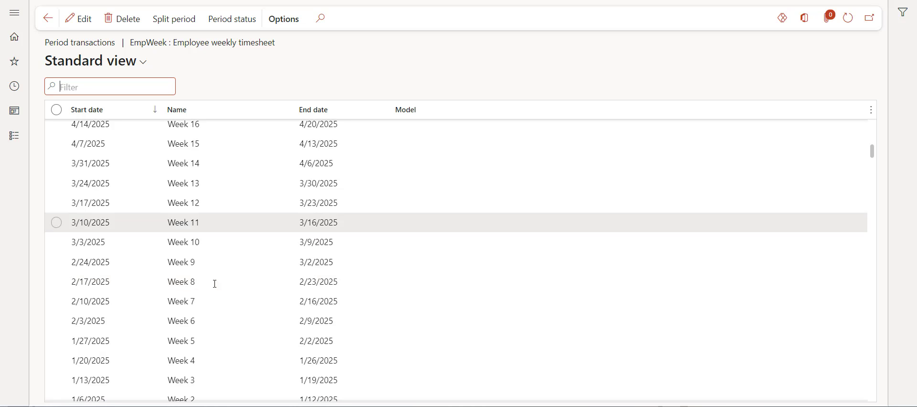
{"action": "scroll", "coordinate": [216, 284], "scroll_direction": "down", "scroll_amount": 6}
{"action": "scroll", "coordinate": [215, 284], "scroll_direction": "down", "scroll_amount": 2}
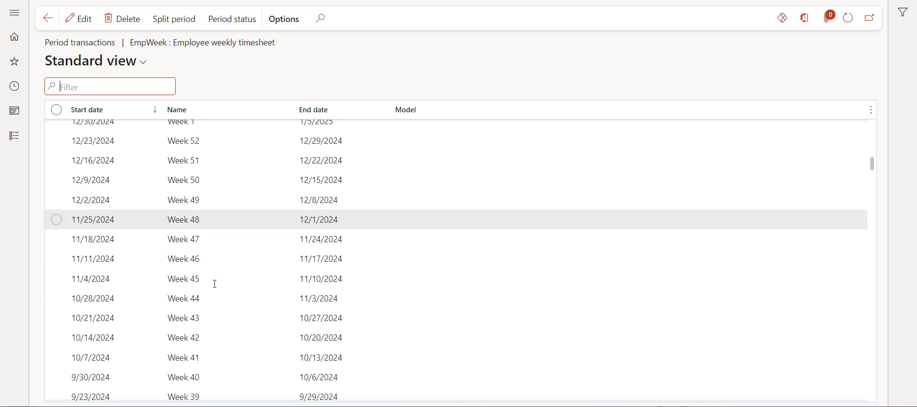
{"action": "scroll", "coordinate": [216, 284], "scroll_direction": "down", "scroll_amount": 3}
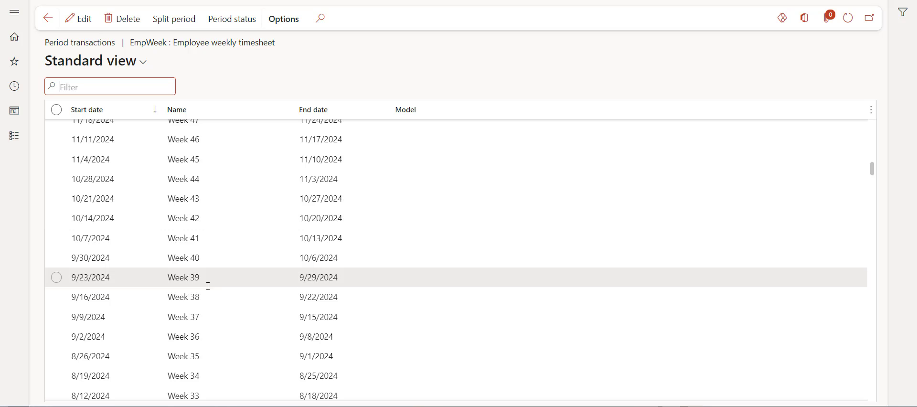
{"action": "left_click", "coordinate": [219, 319]}
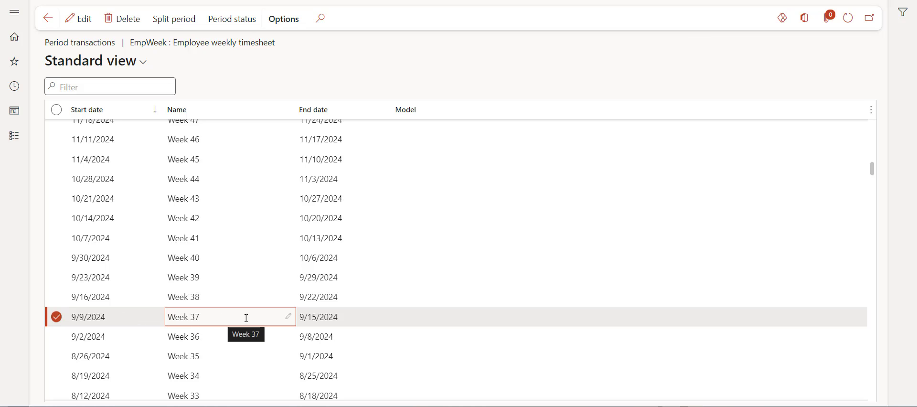
{"action": "left_click", "coordinate": [302, 319]}
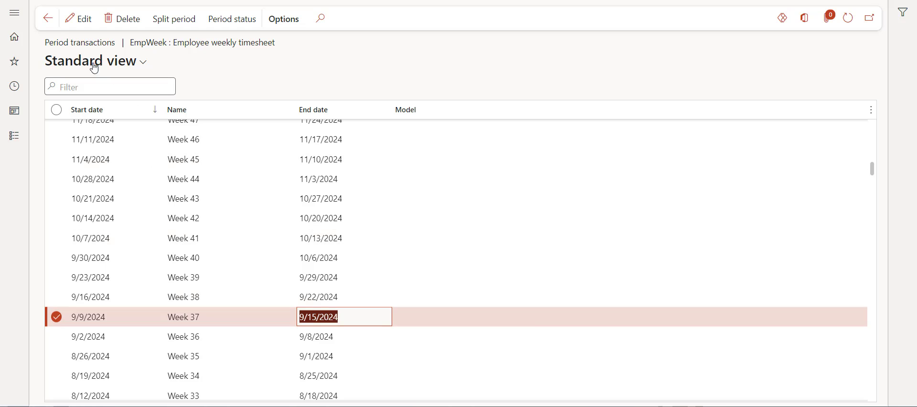
- Return to the hour journal lines and post the journal without transferring posting errors to a new journal
{"action": "left_click", "coordinate": [48, 19]}
{"action": "left_click", "coordinate": [49, 20]}
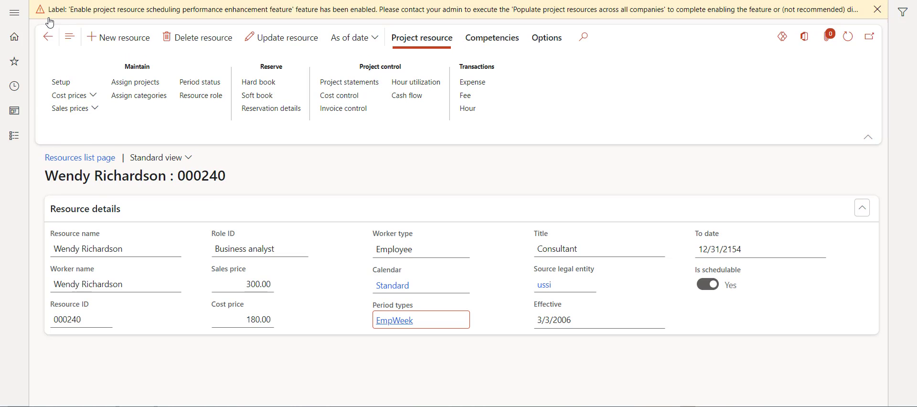
{"action": "left_click", "coordinate": [46, 40]}
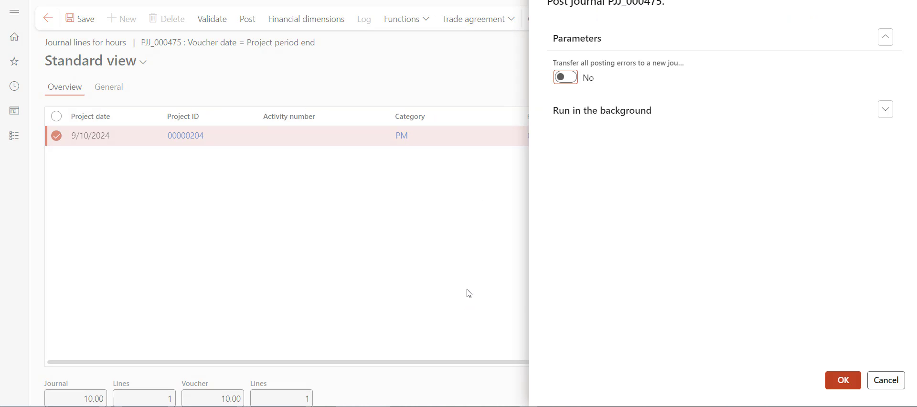
{"action": "left_click", "coordinate": [843, 381]}
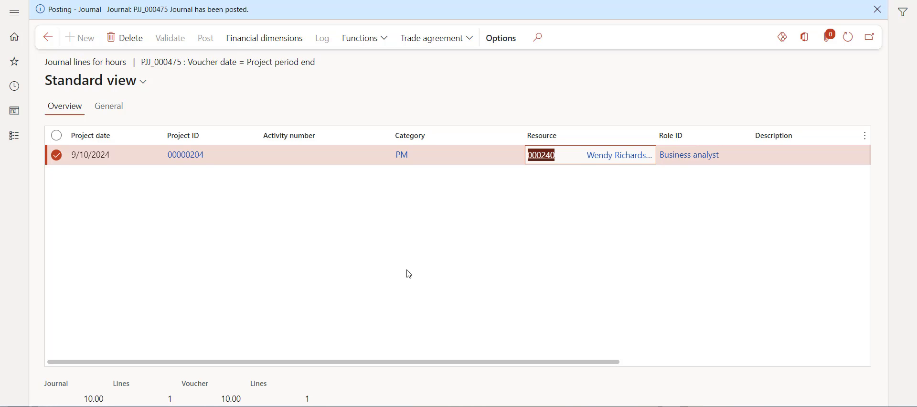
- Leave the hour journal and open the posted transactions of the Project Dates project
{"action": "left_click", "coordinate": [48, 37]}
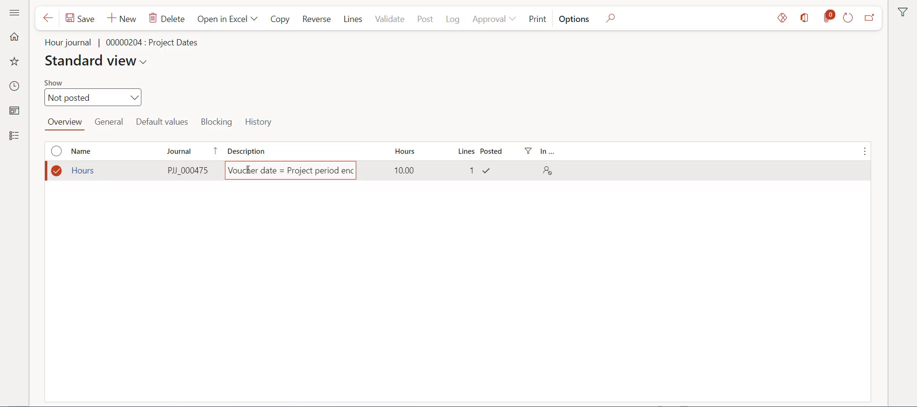
{"action": "left_click", "coordinate": [52, 24]}
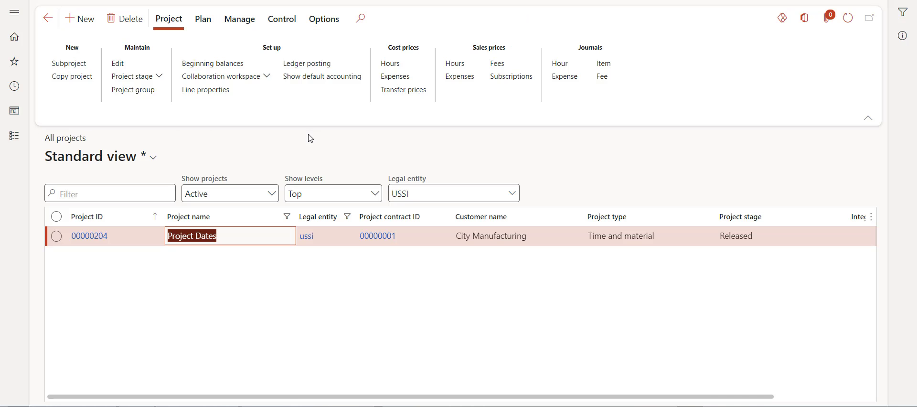
{"action": "left_click", "coordinate": [245, 25]}
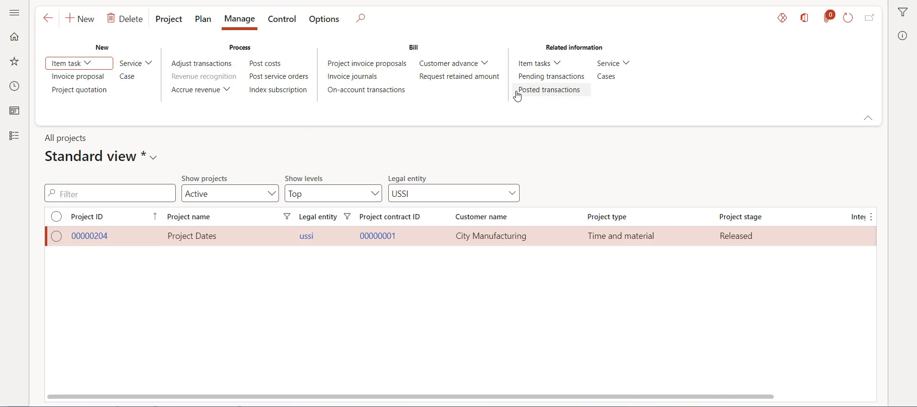
{"action": "left_click", "coordinate": [517, 90]}
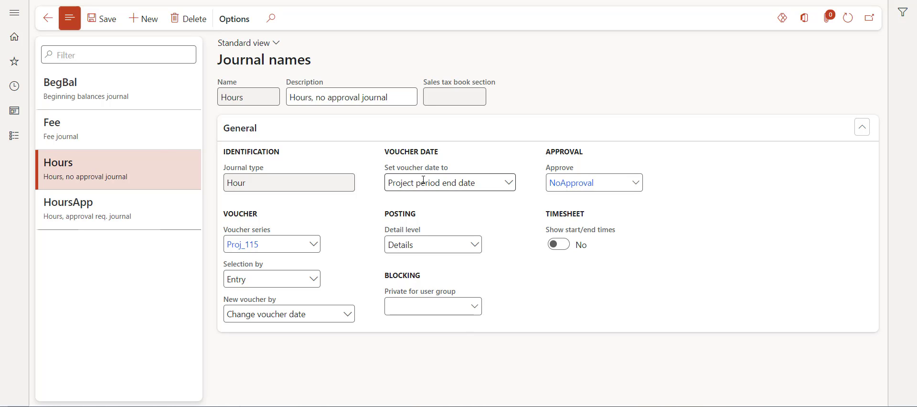
- Set the voucher date option of the Hours journal name to Ledger period end date and save it
{"action": "left_click", "coordinate": [510, 182]}
{"action": "left_click", "coordinate": [499, 220]}
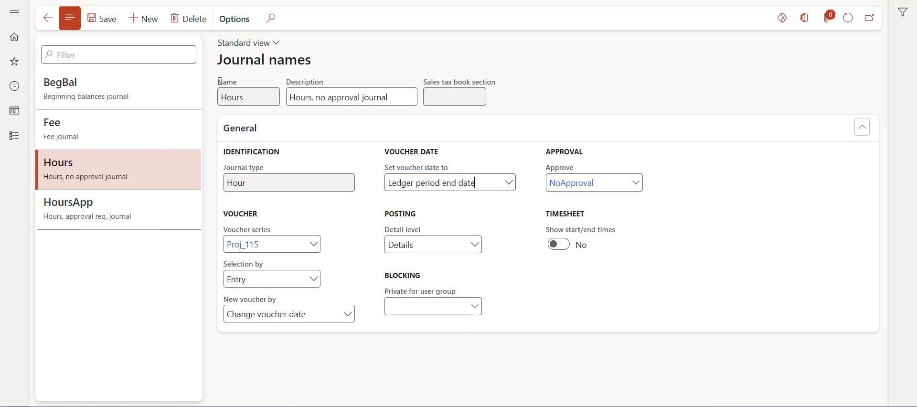
{"action": "left_click", "coordinate": [101, 20]}
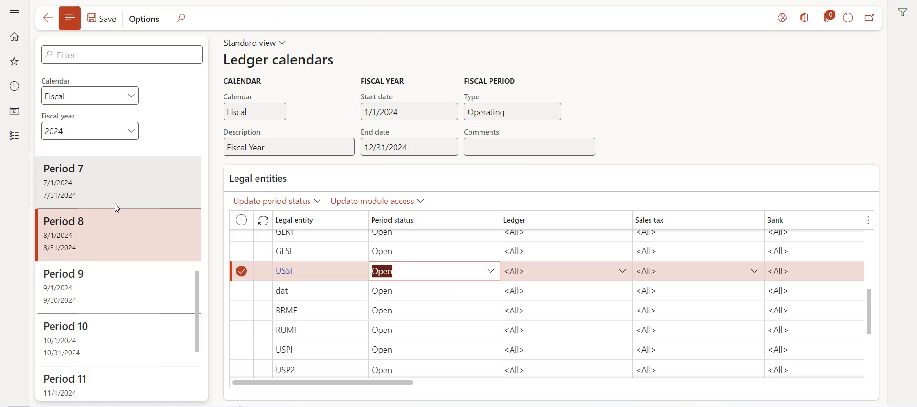
- Open the ledger calendars of the General ledger module
{"action": "left_click", "coordinate": [14, 135]}
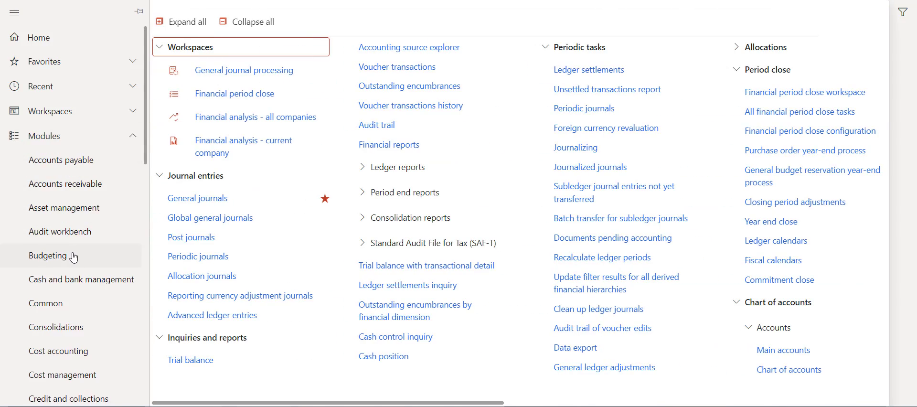
{"action": "scroll", "coordinate": [74, 258], "scroll_direction": "down", "scroll_amount": 3}
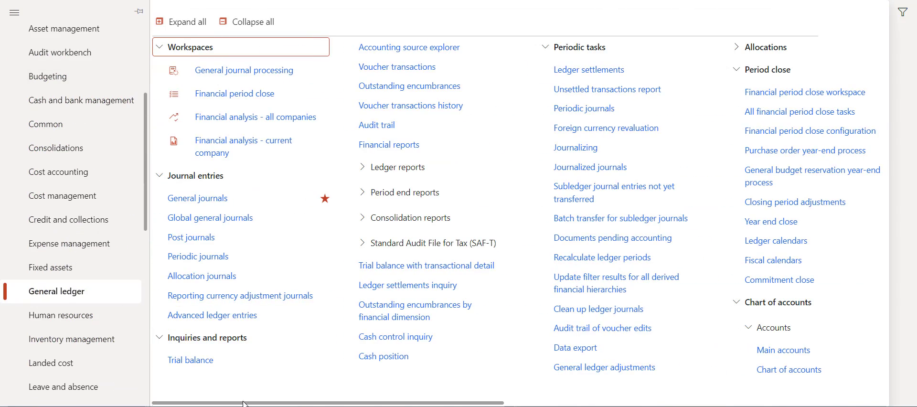
{"action": "left_click_drag", "start_coordinate": [244, 403], "coordinate": [560, 404]}
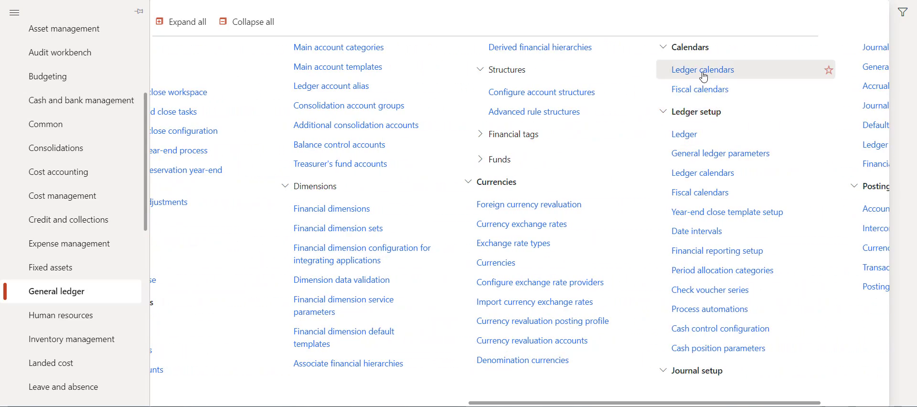
{"action": "left_click", "coordinate": [759, 70]}
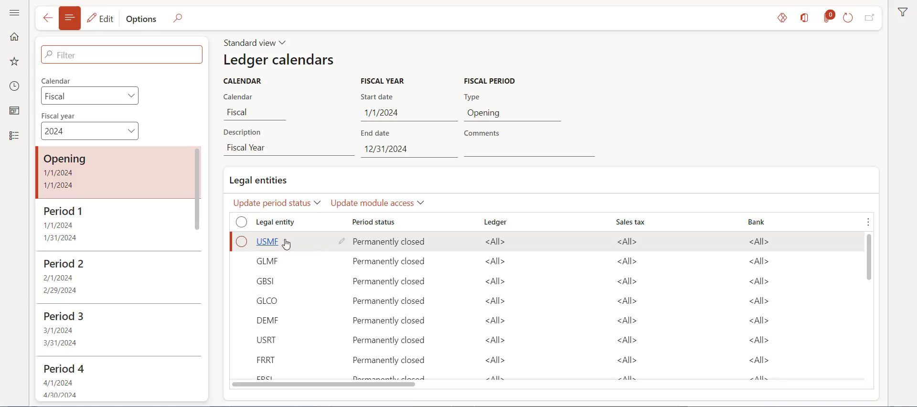
- Select Period 9 of fiscal year 2024 and legal entity USSI, and check the period's status and end date
{"action": "scroll", "coordinate": [109, 255], "scroll_direction": "down", "scroll_amount": 3}
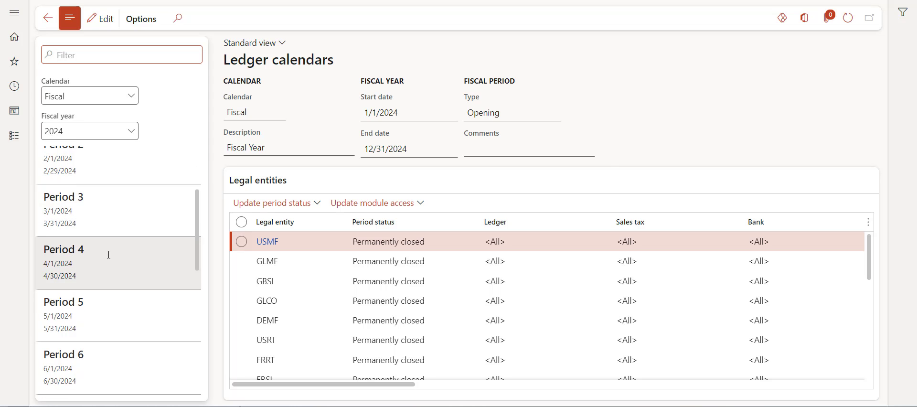
{"action": "scroll", "coordinate": [109, 255], "scroll_direction": "down", "scroll_amount": 5}
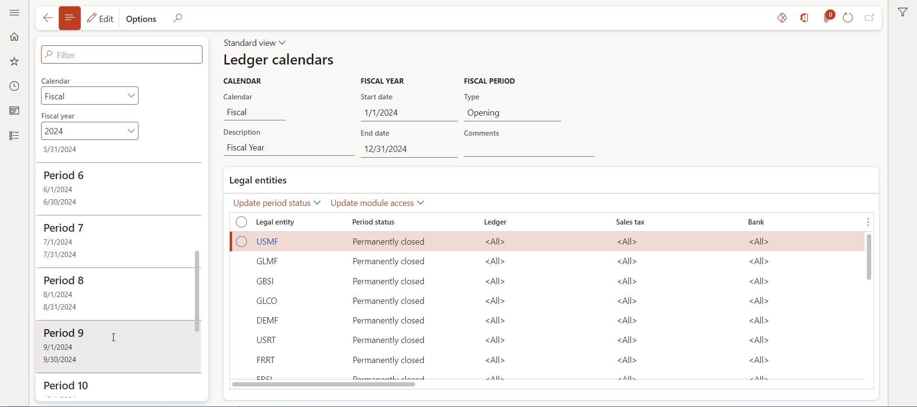
{"action": "left_click", "coordinate": [114, 337]}
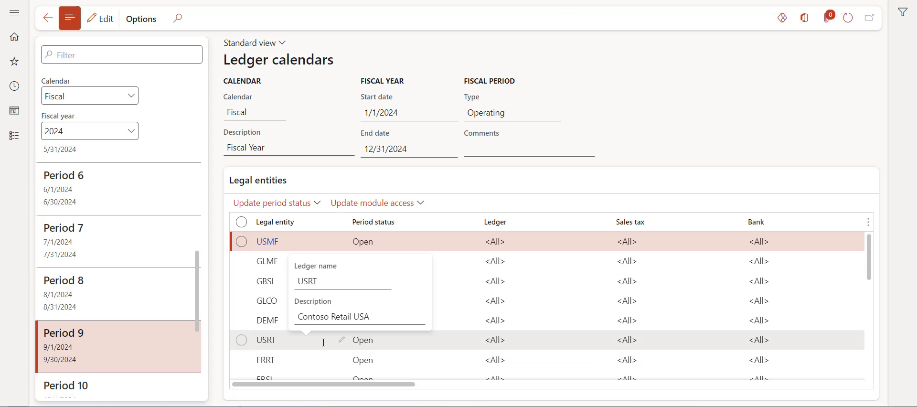
{"action": "scroll", "coordinate": [324, 342], "scroll_direction": "down", "scroll_amount": 2}
{"action": "left_click", "coordinate": [420, 327]}
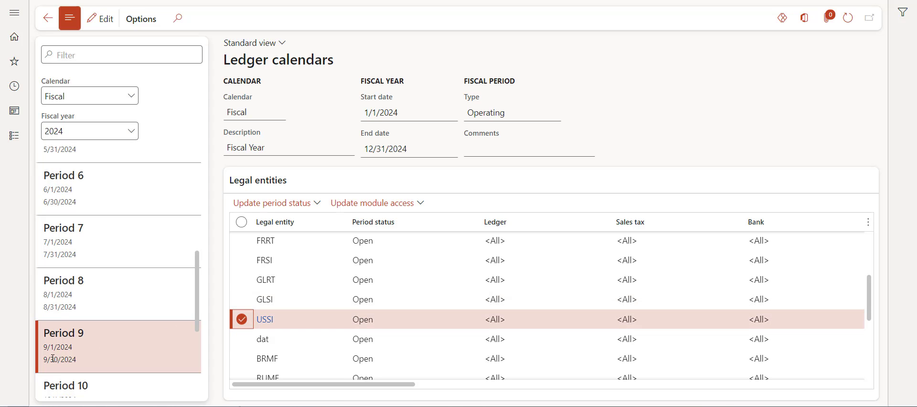
{"action": "left_click_drag", "start_coordinate": [96, 360], "coordinate": [48, 363]}
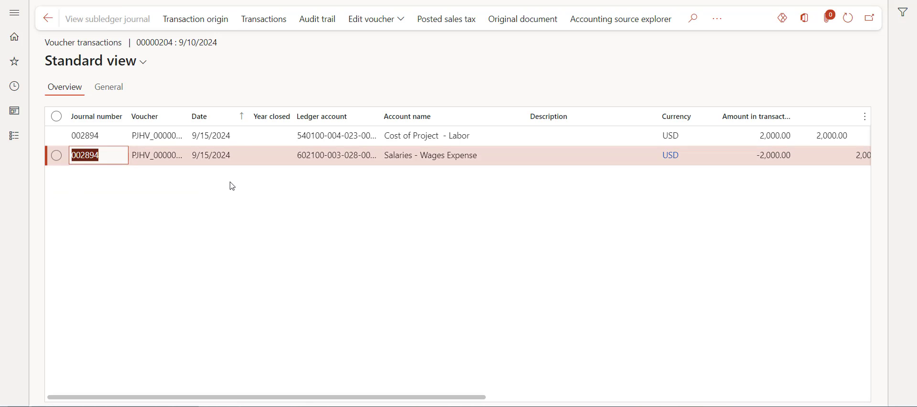
- Return from the voucher transactions to the Project Dates project and add a new hour journal named Hours
{"action": "left_click", "coordinate": [47, 19]}
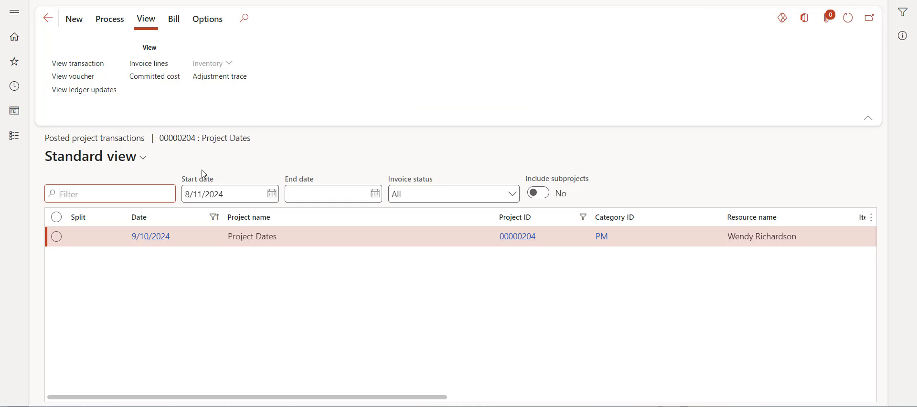
{"action": "left_click", "coordinate": [48, 20]}
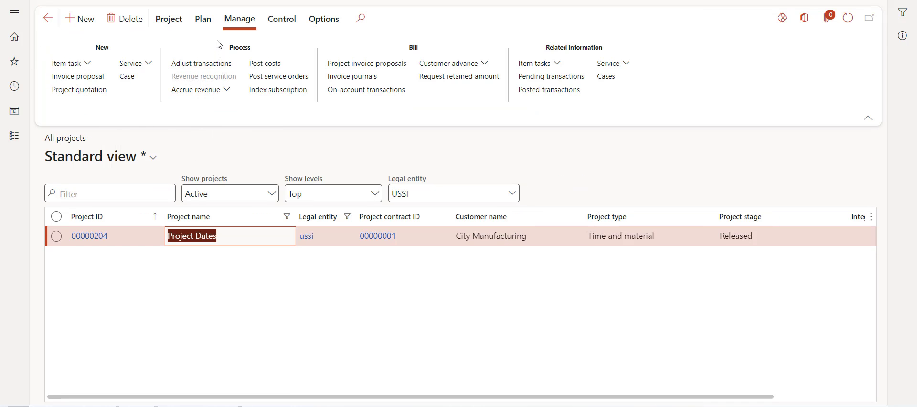
{"action": "left_click", "coordinate": [168, 20]}
{"action": "left_click", "coordinate": [557, 67]}
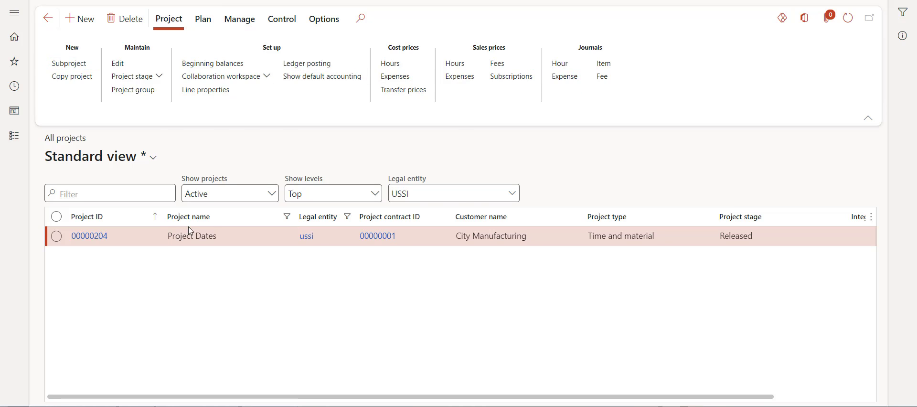
{"action": "left_click", "coordinate": [125, 19]}
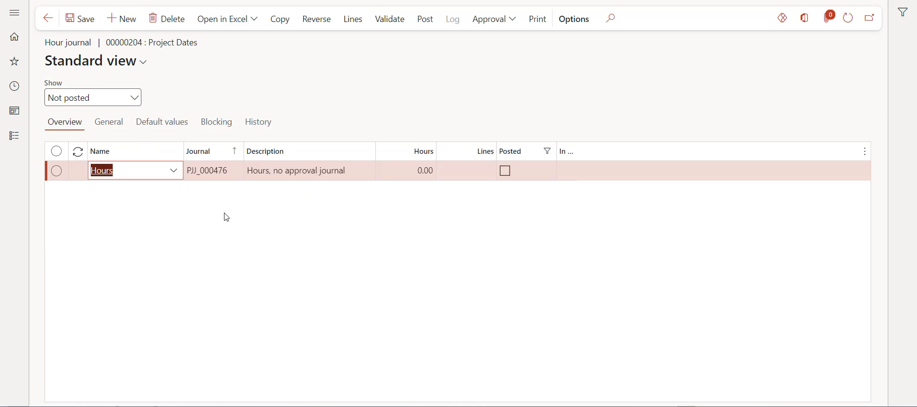
- Replace the new hour journal's description with "Voucher=Ledger period end date"
{"action": "left_click", "coordinate": [353, 172]}
{"action": "left_click_drag", "start_coordinate": [352, 174], "coordinate": [227, 174]}
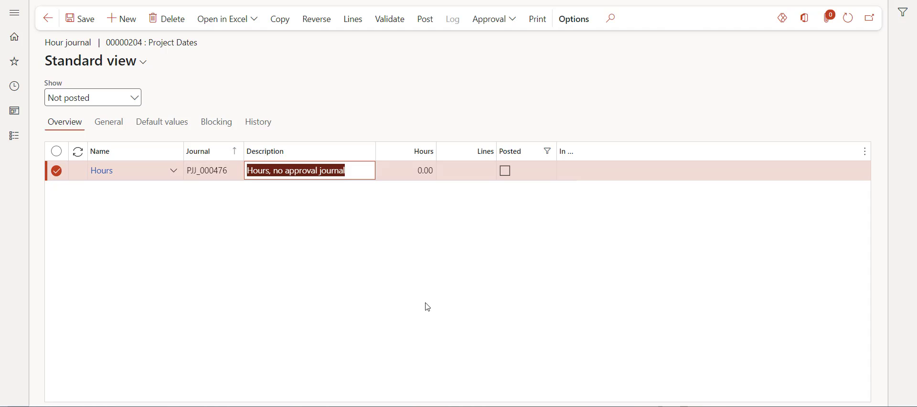
{"action": "type", "text": "Vouche"}
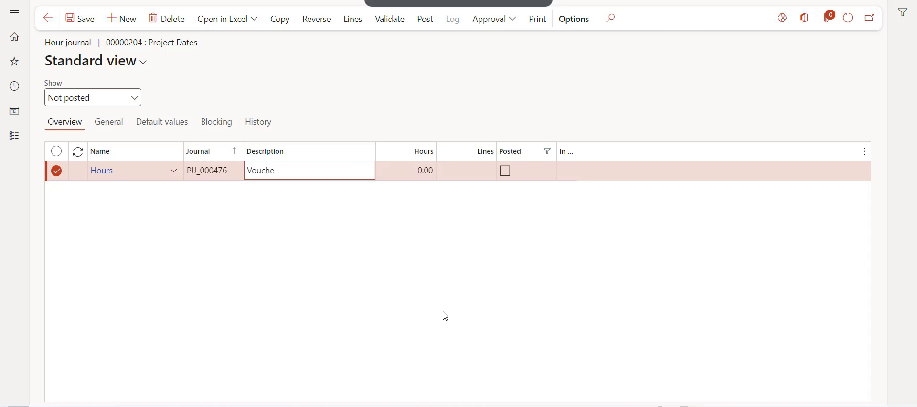
{"action": "type", "text": "r=Ledger period end date"}
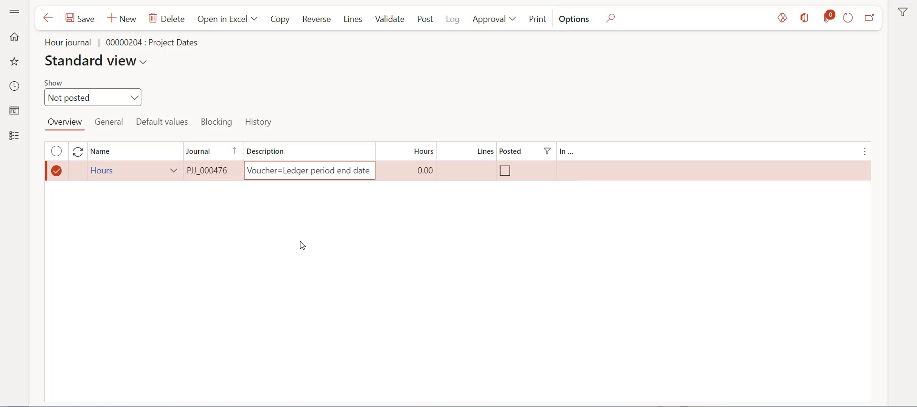
- Open the journal's lines and complete the hour line with the first listed resource and 20 hours
{"action": "left_click", "coordinate": [356, 22]}
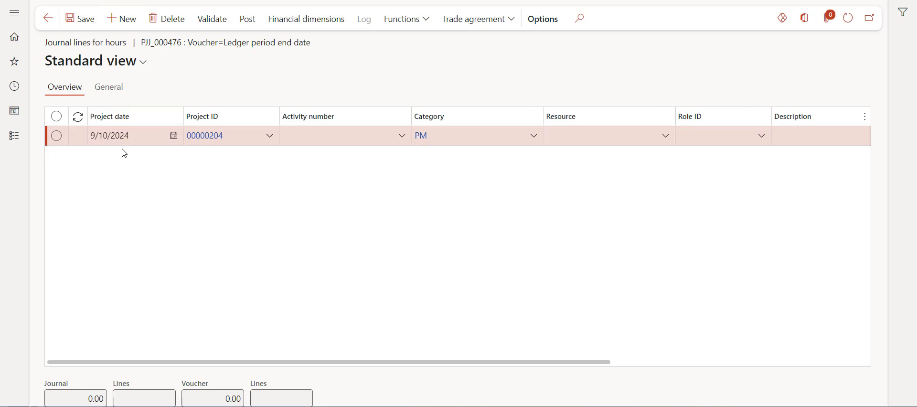
{"action": "left_click", "coordinate": [667, 141]}
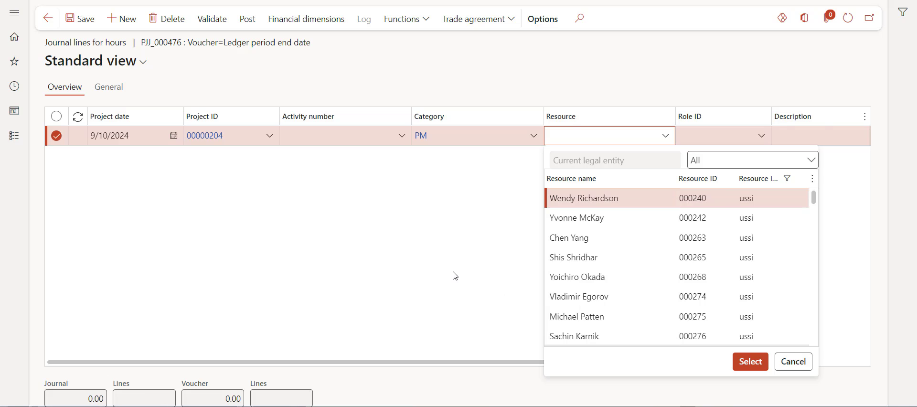
{"action": "key", "text": "Return"}
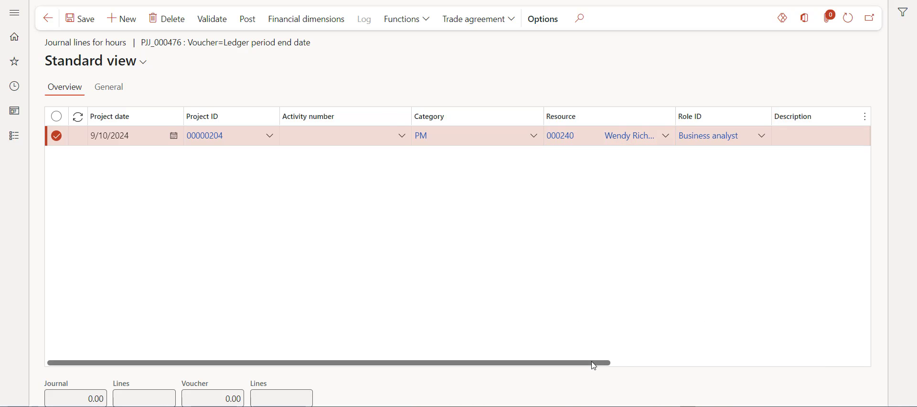
{"action": "left_click_drag", "start_coordinate": [595, 366], "coordinate": [836, 364]}
{"action": "left_click", "coordinate": [609, 139]}
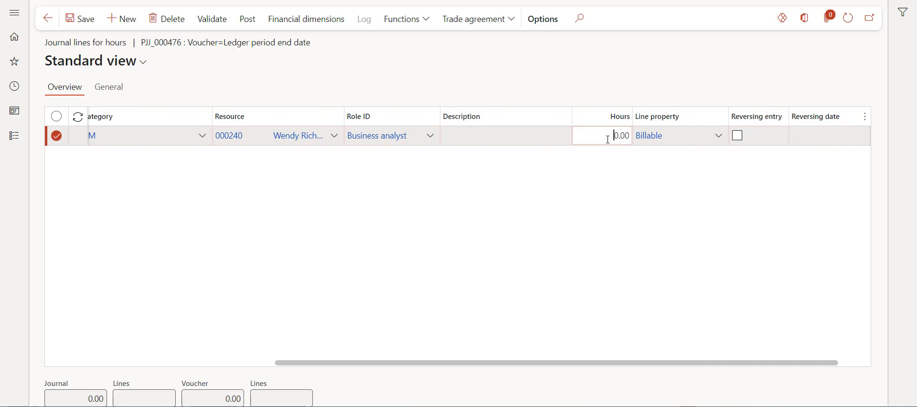
{"action": "type", "text": "2"}
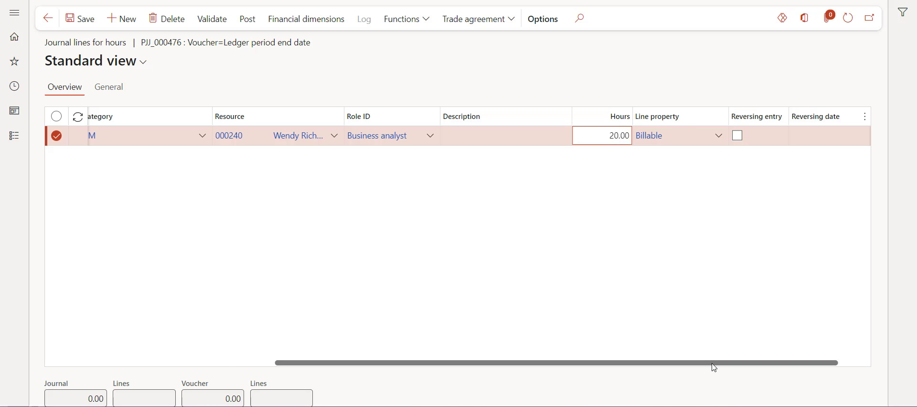
- Check the voucher date in the hour line's general details and post the journal
{"action": "left_click_drag", "start_coordinate": [714, 364], "coordinate": [377, 334]}
{"action": "left_click", "coordinate": [122, 93]}
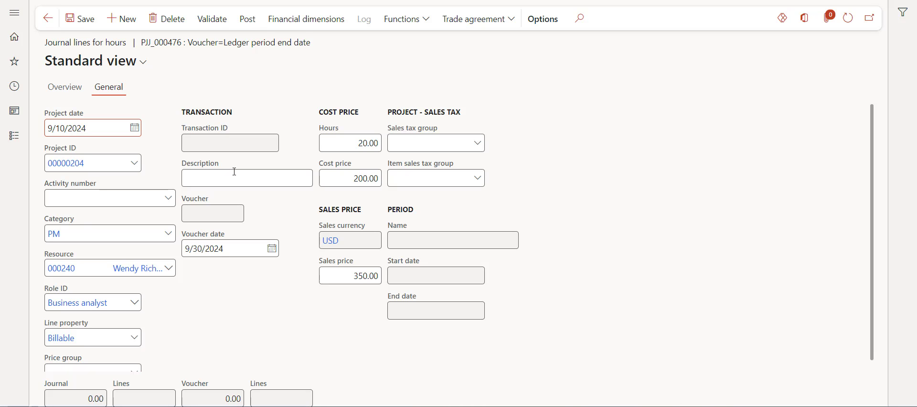
{"action": "left_click", "coordinate": [249, 22]}
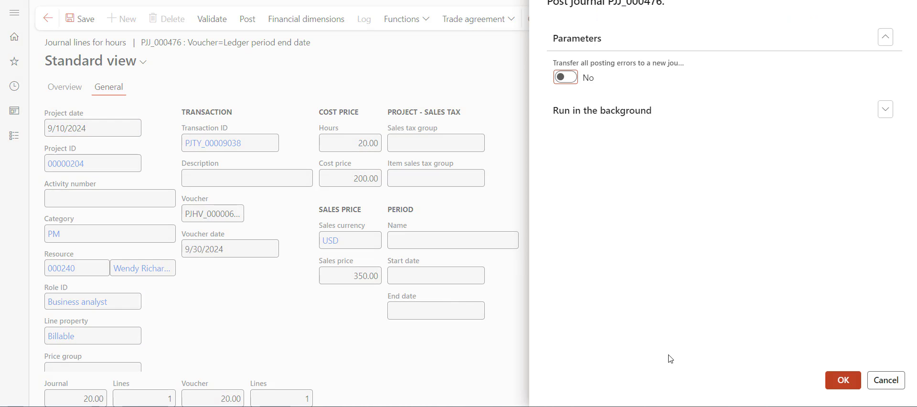
{"action": "left_click", "coordinate": [843, 380]}
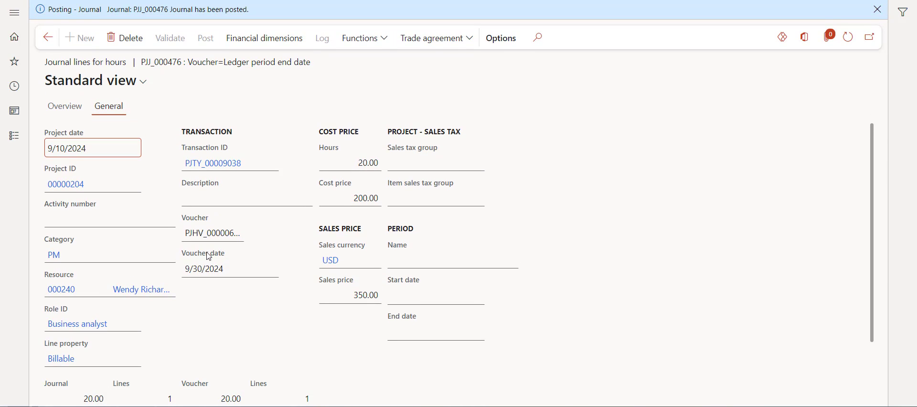
- Return to the Project Dates project and open its posted transactions
{"action": "left_click", "coordinate": [53, 47]}
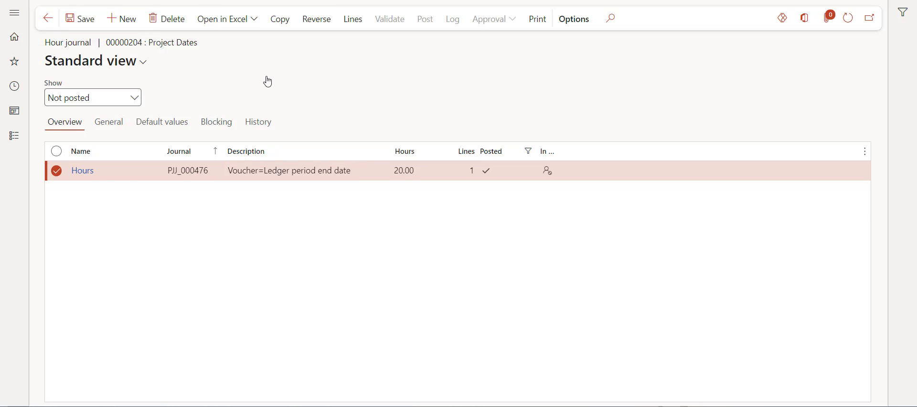
{"action": "left_click", "coordinate": [241, 22]}
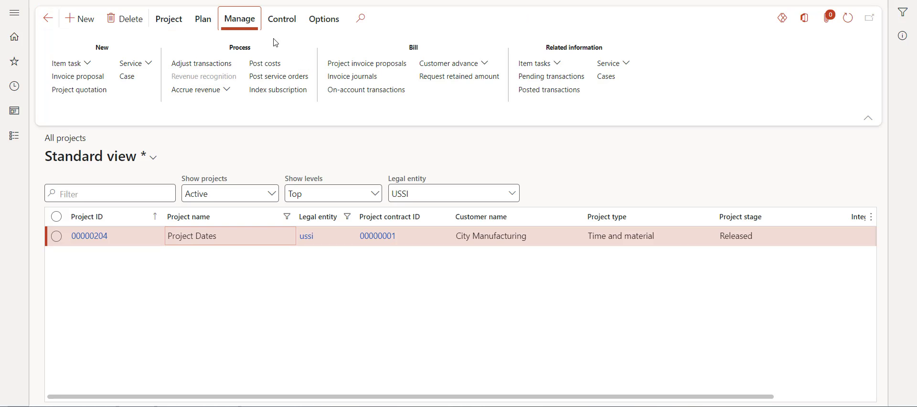
{"action": "left_click", "coordinate": [520, 94]}
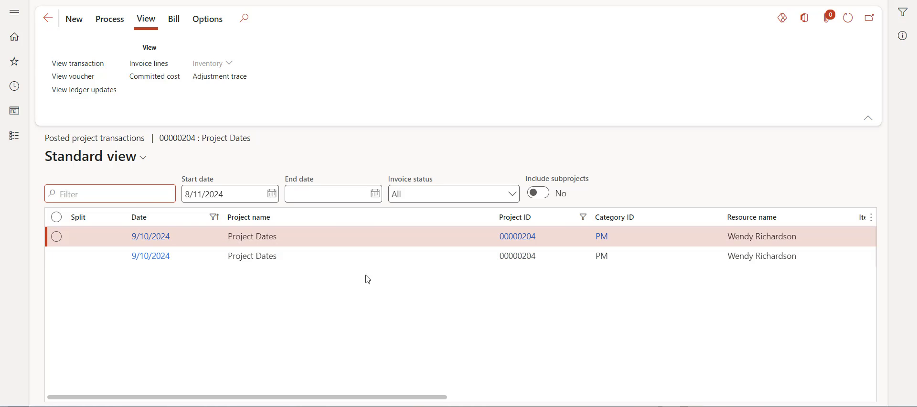
- Review the posted hour transaction with total sales of 7,000.00 and check the dates of its voucher transactions
{"action": "left_click", "coordinate": [389, 264]}
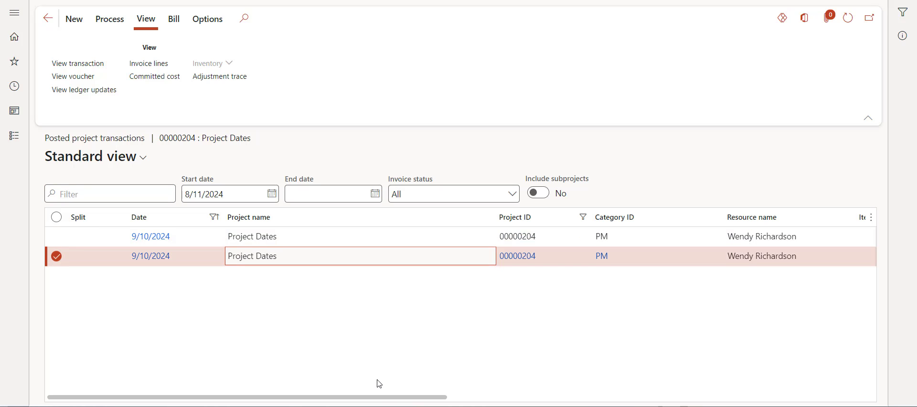
{"action": "left_click_drag", "start_coordinate": [385, 397], "coordinate": [570, 400]}
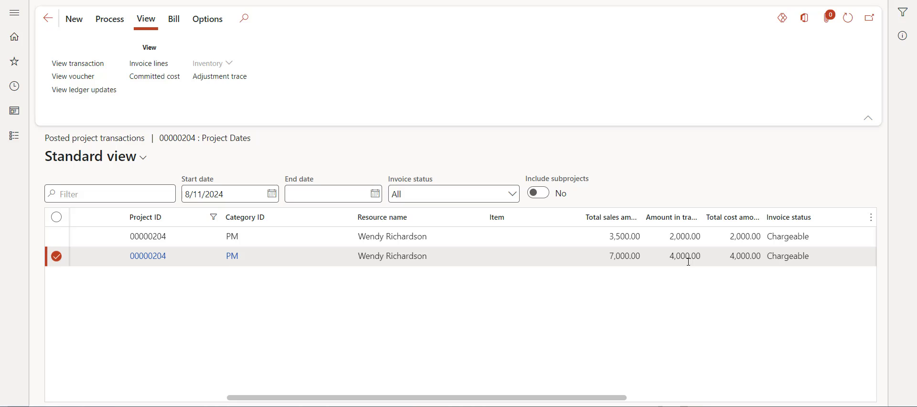
{"action": "scroll", "coordinate": [474, 274], "scroll_direction": "right", "scroll_amount": 4}
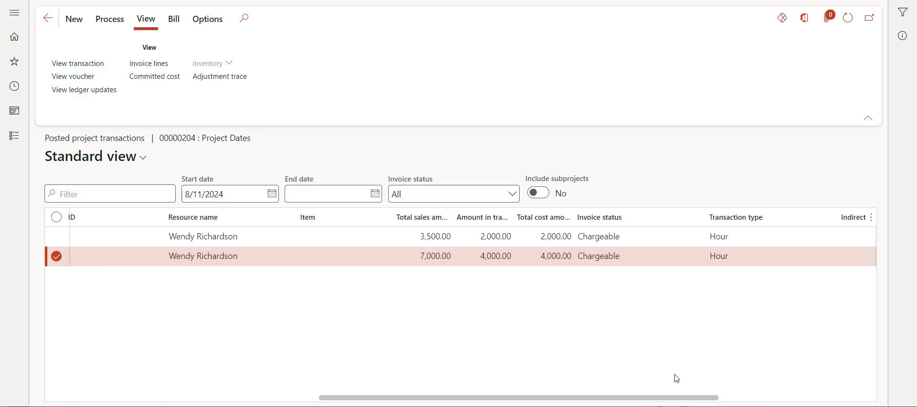
{"action": "left_click_drag", "start_coordinate": [685, 398], "coordinate": [427, 368]}
{"action": "left_click", "coordinate": [86, 78]}
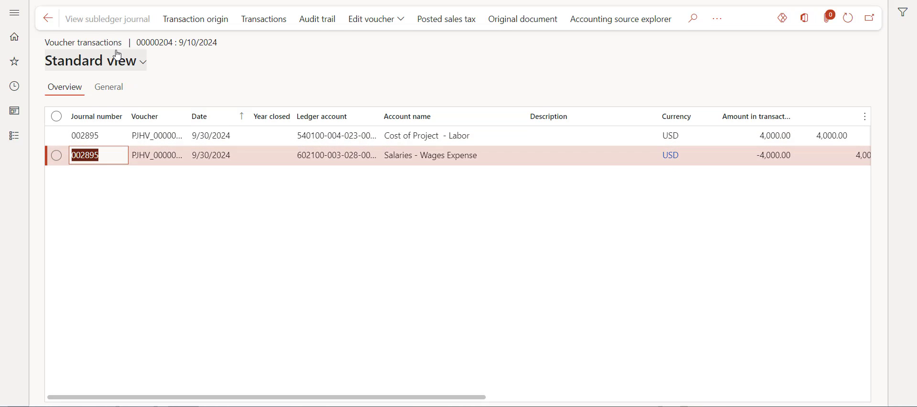
{"action": "left_click", "coordinate": [48, 18]}
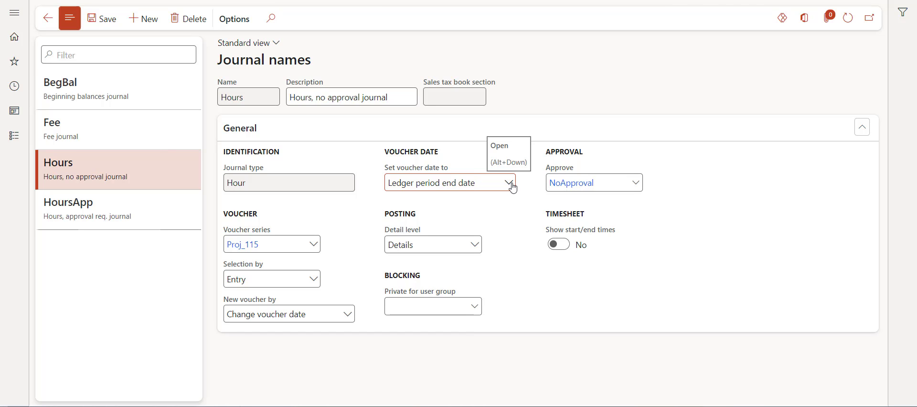
- Set the voucher date option of the Hours journal name to Project date and save it
{"action": "left_click", "coordinate": [510, 183]}
{"action": "left_click", "coordinate": [435, 244]}
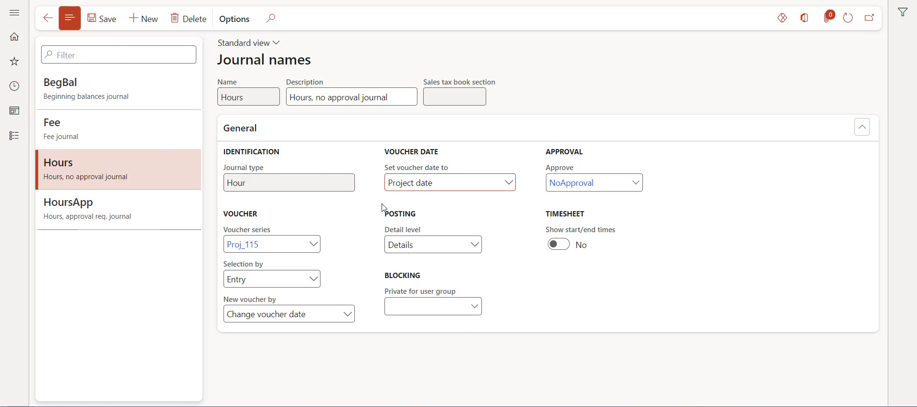
{"action": "left_click", "coordinate": [103, 20]}
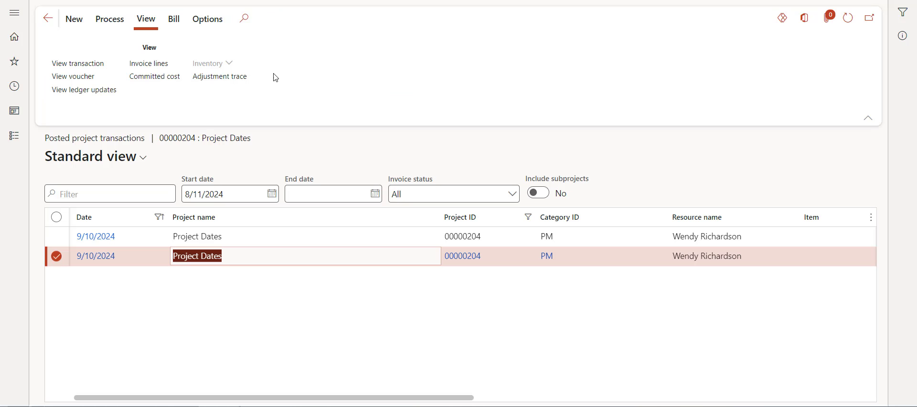
- Return to the Project Dates project and add another hour journal named Hours
{"action": "left_click", "coordinate": [48, 18]}
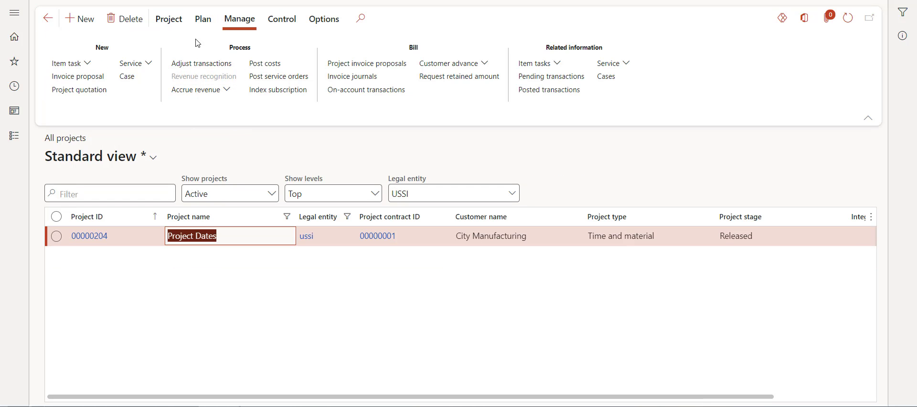
{"action": "left_click", "coordinate": [169, 19]}
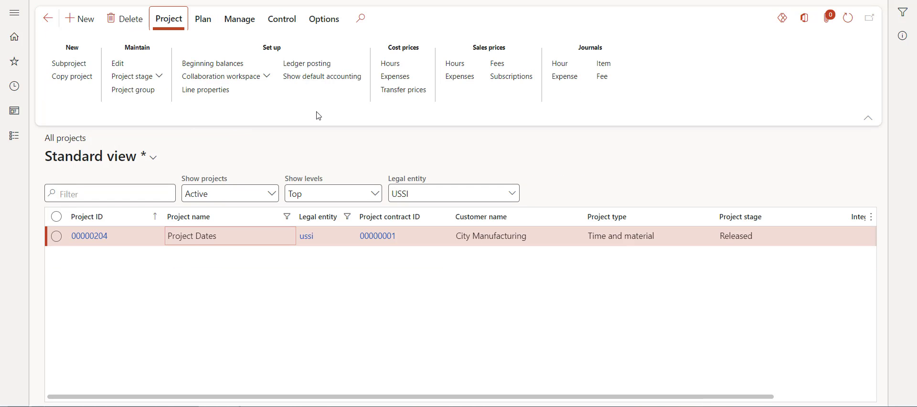
{"action": "left_click", "coordinate": [568, 66]}
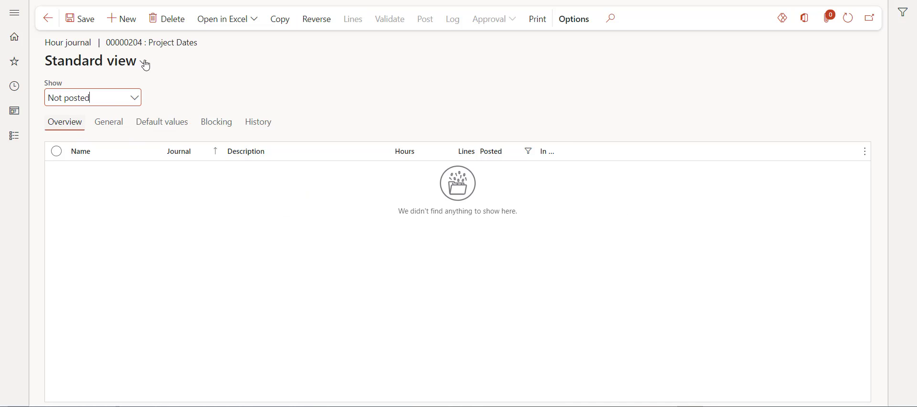
{"action": "left_click", "coordinate": [117, 18]}
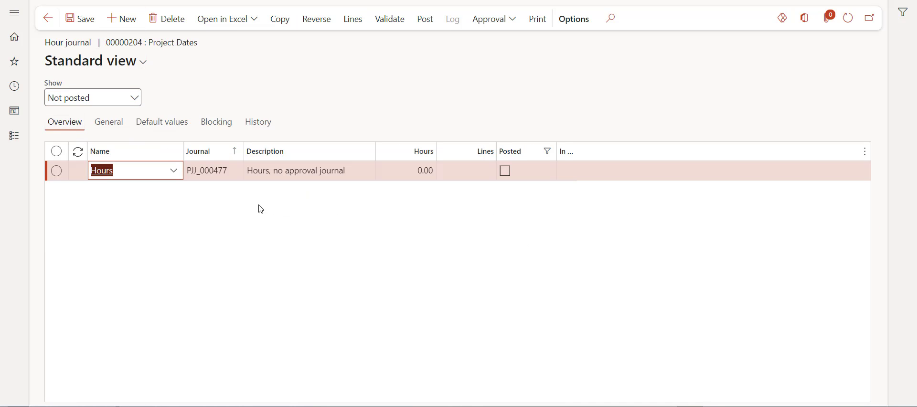
- Set the new hour journal's description to "Voucher=project date"
{"action": "left_click", "coordinate": [351, 176]}
{"action": "type", "text": "Vo"}
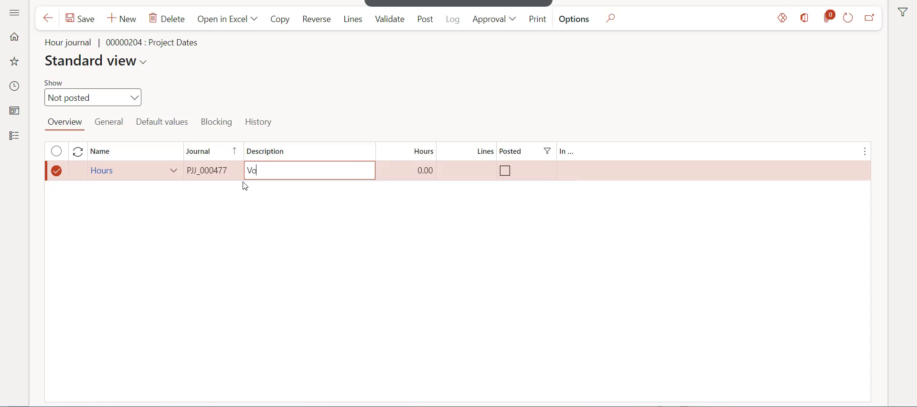
{"action": "type", "text": "ucher=project date"}
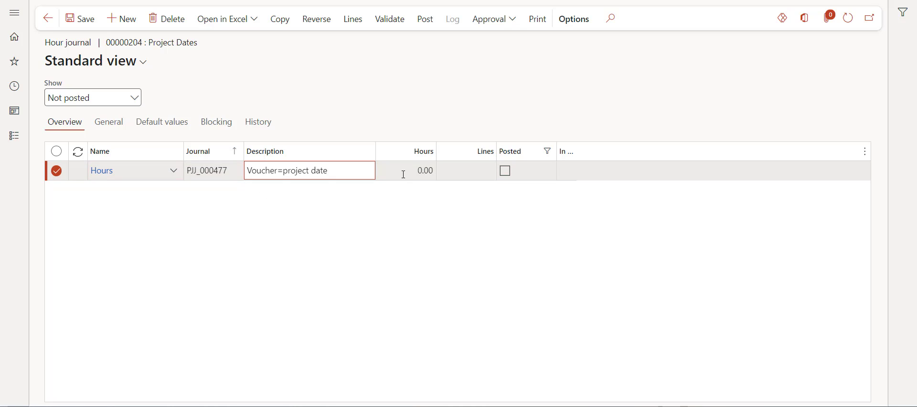
{"action": "left_click", "coordinate": [418, 173]}
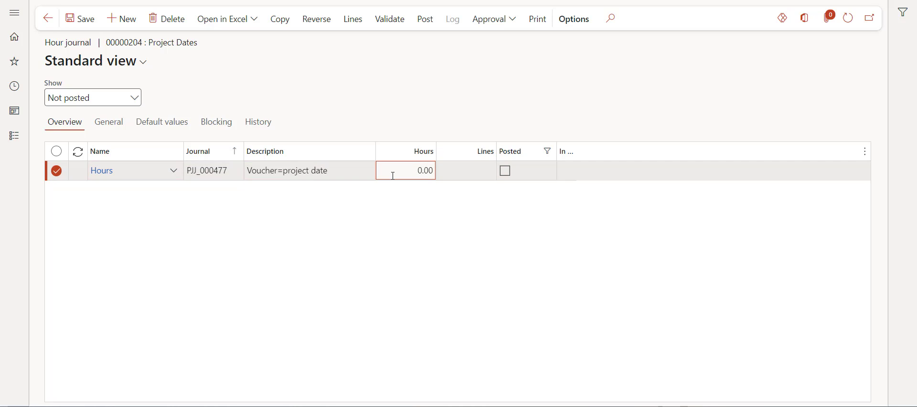
{"action": "left_click", "coordinate": [351, 214]}
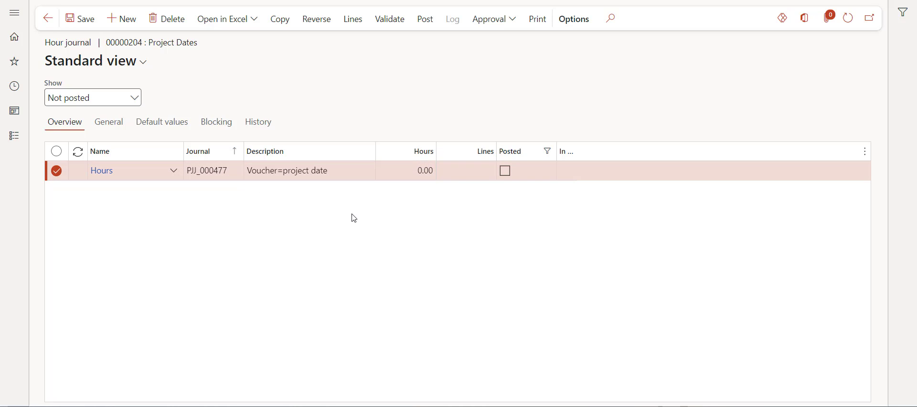
- Add a line to the "Voucher=project date" hour journal and assign the first listed resource to it
{"action": "left_click", "coordinate": [369, 29]}
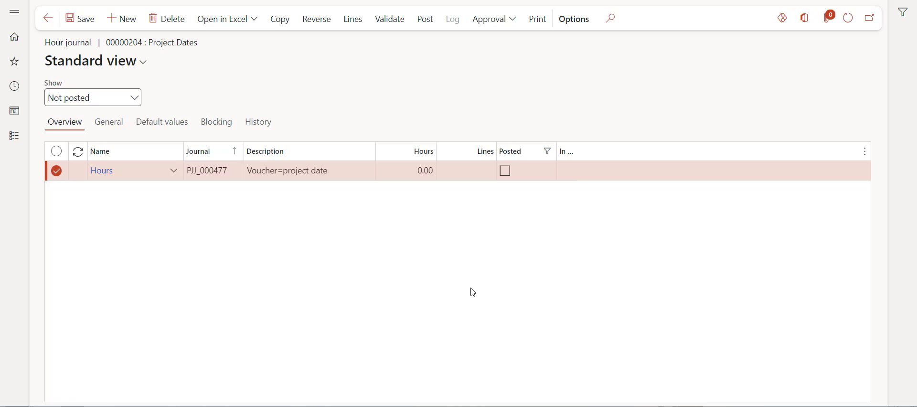
{"action": "left_click", "coordinate": [123, 19]}
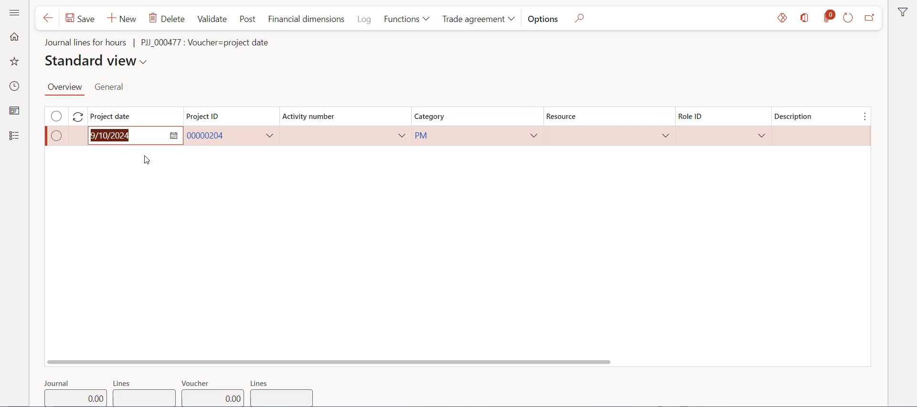
{"action": "left_click", "coordinate": [317, 188]}
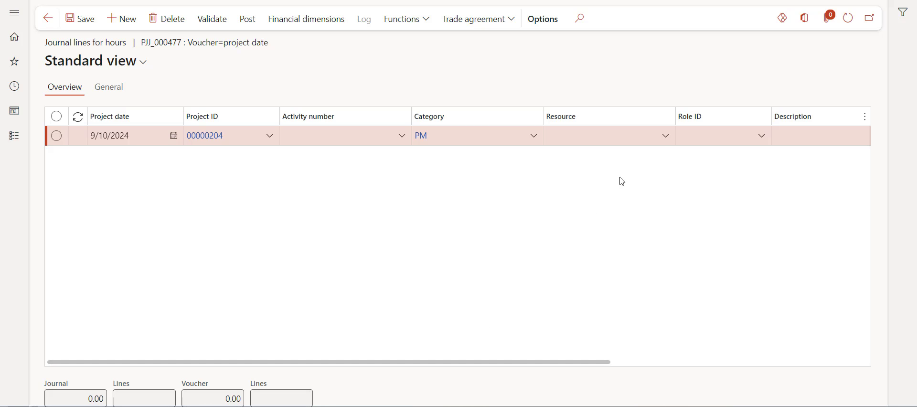
{"action": "left_click", "coordinate": [665, 137]}
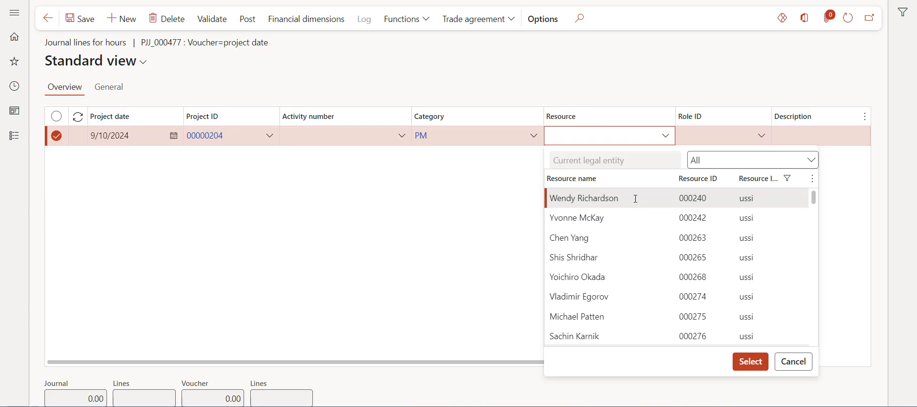
{"action": "left_click", "coordinate": [750, 362]}
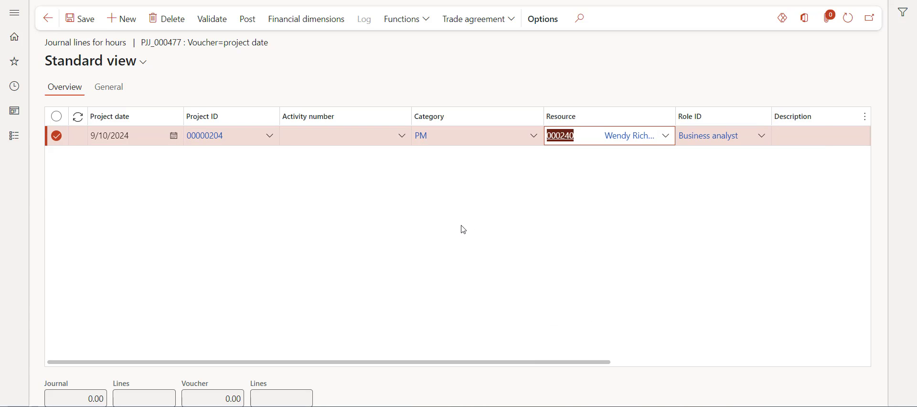
- Set the new journal line's hours to 30
{"action": "left_click_drag", "start_coordinate": [557, 362], "coordinate": [742, 319]}
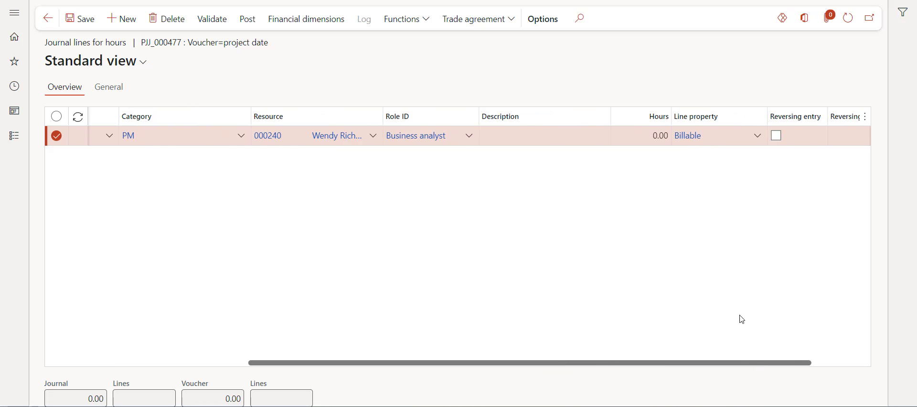
{"action": "left_click", "coordinate": [651, 137]}
{"action": "type", "text": "3"}
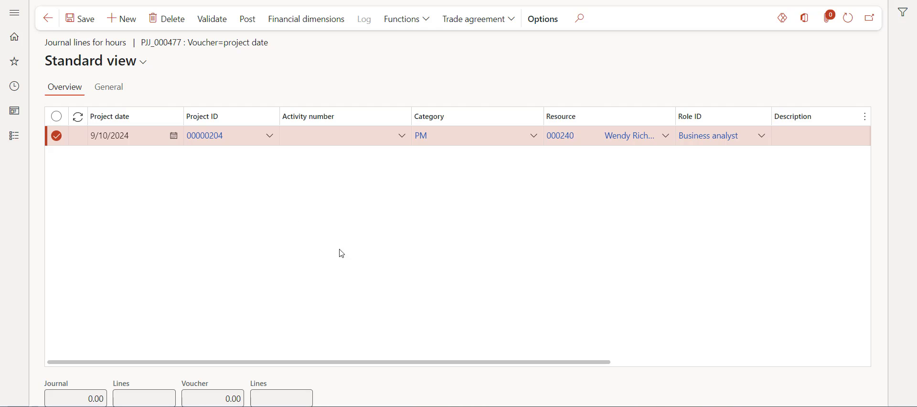
- Check the journal line's project date and voucher date in its general details, and post the journal
{"action": "left_click", "coordinate": [119, 90]}
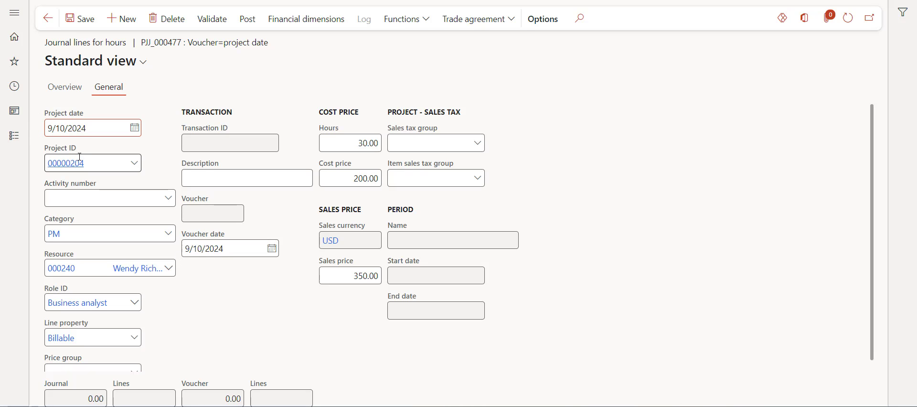
{"action": "left_click", "coordinate": [248, 19]}
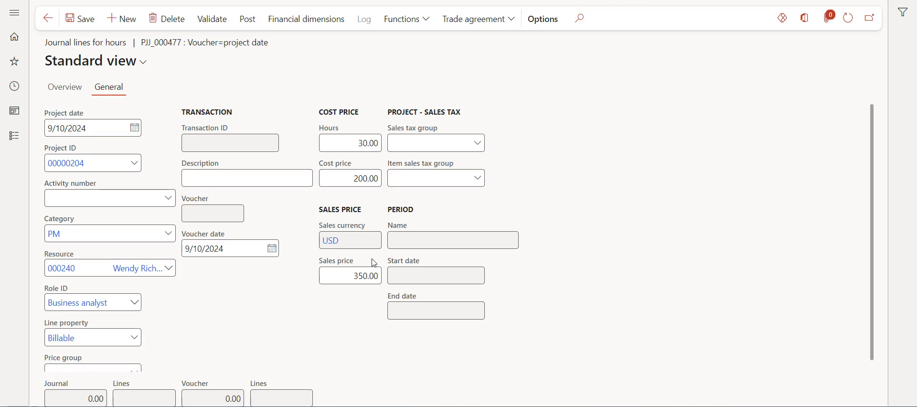
{"action": "left_click", "coordinate": [833, 381]}
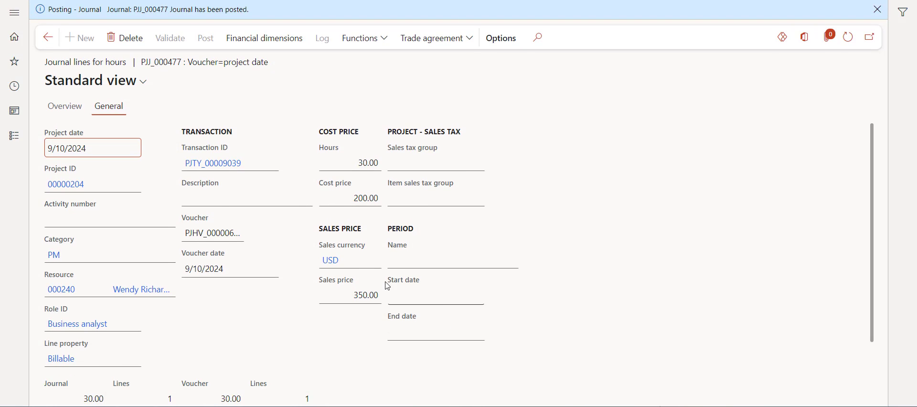
- Return to the Project Dates project and check the voucher transaction dates of the last posted project transaction in the list
{"action": "left_click", "coordinate": [48, 38]}
{"action": "left_click", "coordinate": [48, 18]}
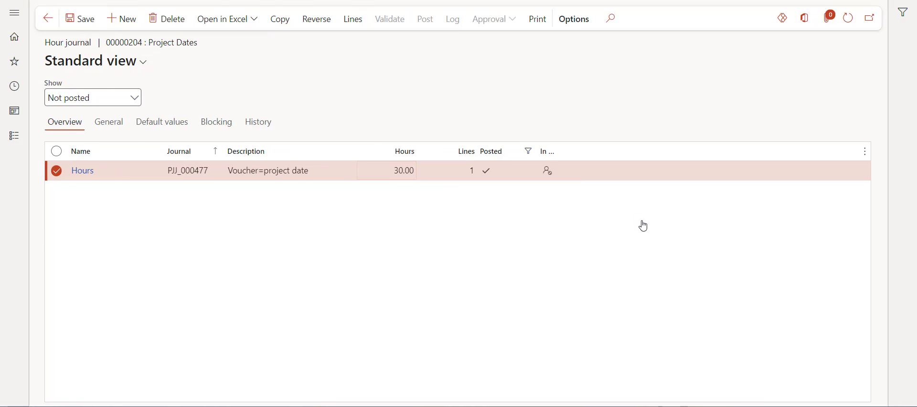
{"action": "left_click", "coordinate": [239, 19]}
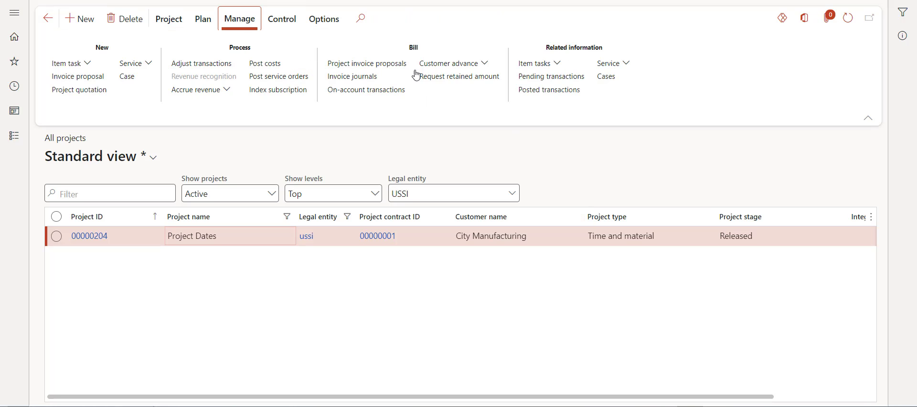
{"action": "left_click", "coordinate": [538, 89]}
{"action": "left_click", "coordinate": [326, 277]}
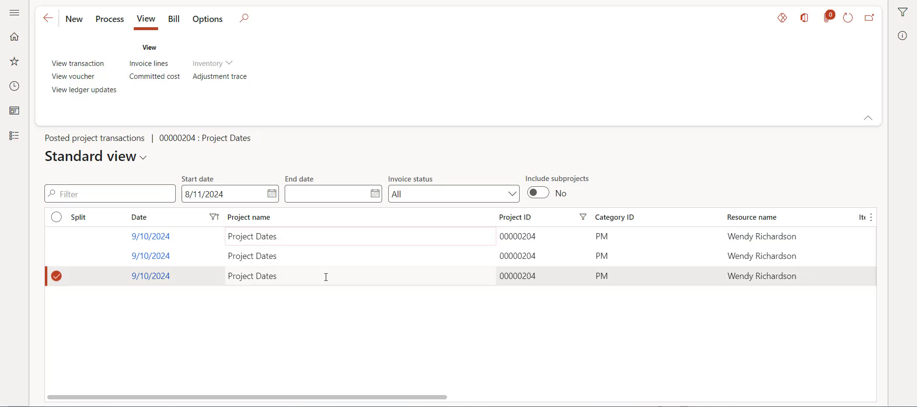
{"action": "left_click", "coordinate": [98, 78]}
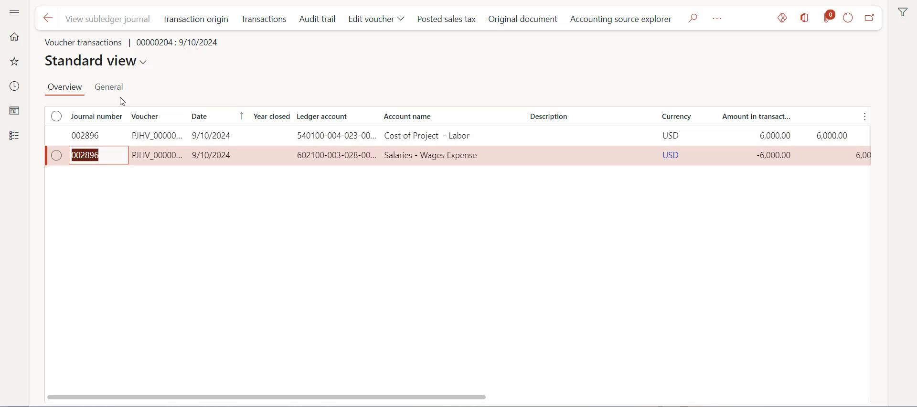
{"action": "left_click", "coordinate": [48, 18]}
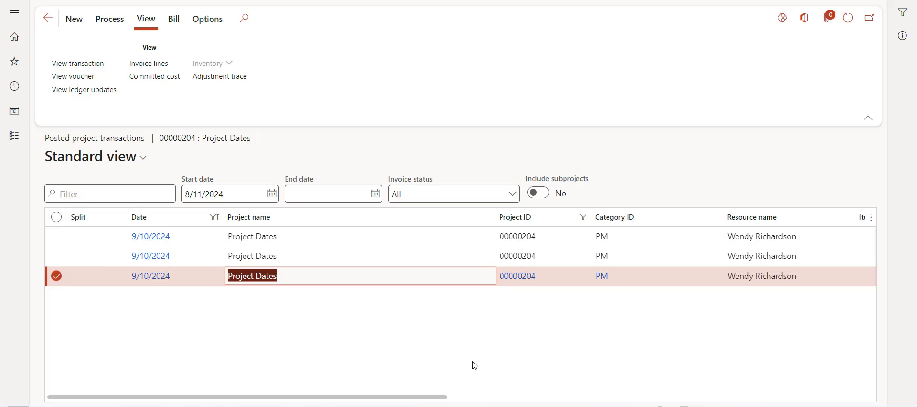